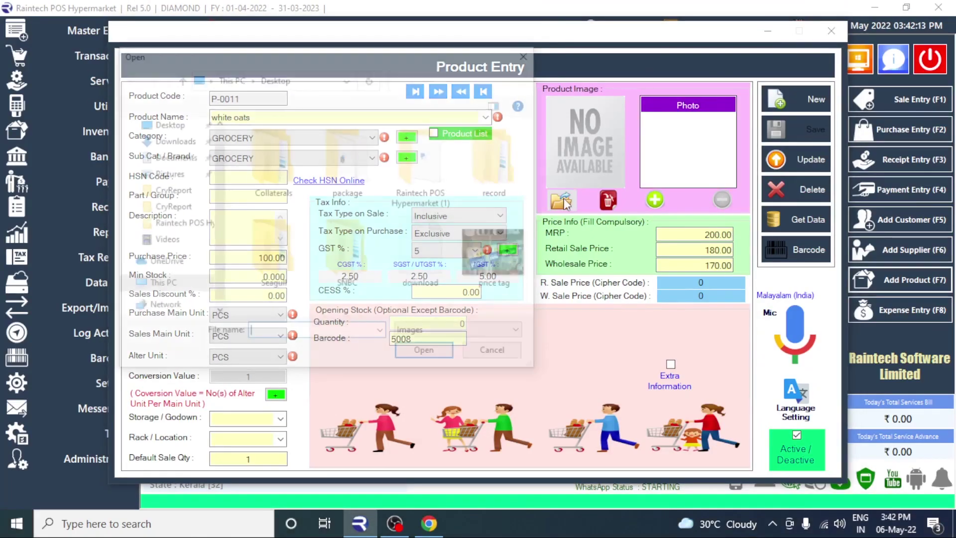
# Load the Quaker Oats picture, add it to the white oats product's photos, and save the updated record.
pyautogui.click(425, 204)
pyautogui.doubleClick(425, 204)
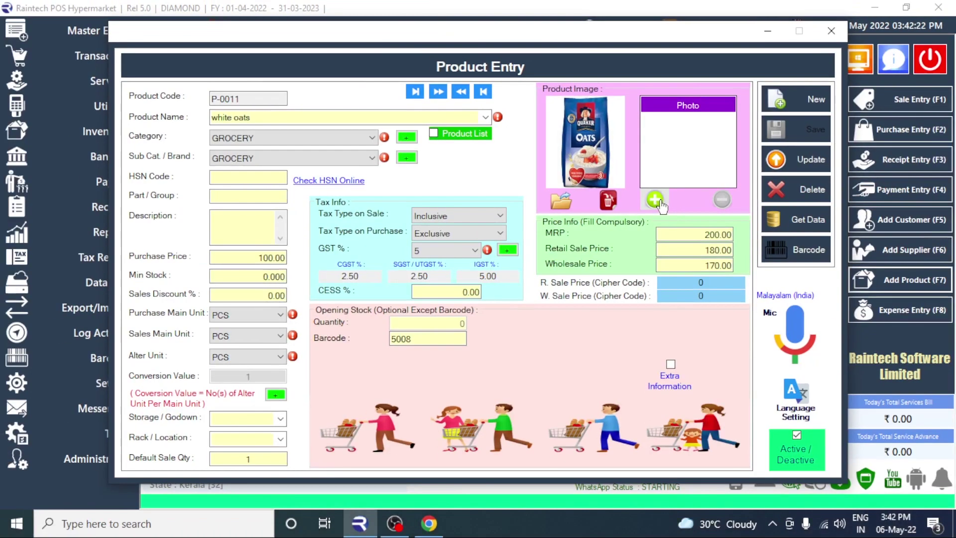
pyautogui.click(600, 209)
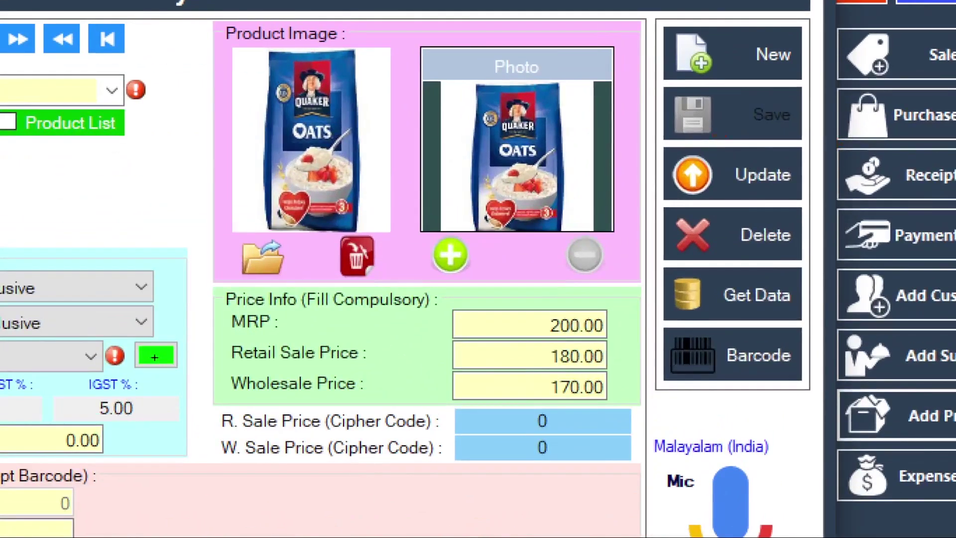
pyautogui.click(732, 175)
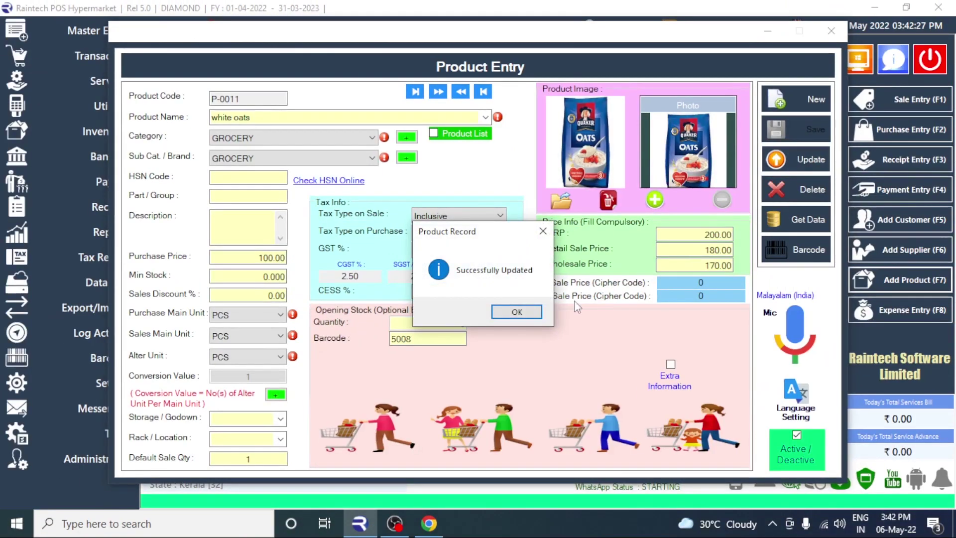
pyautogui.press('Return')
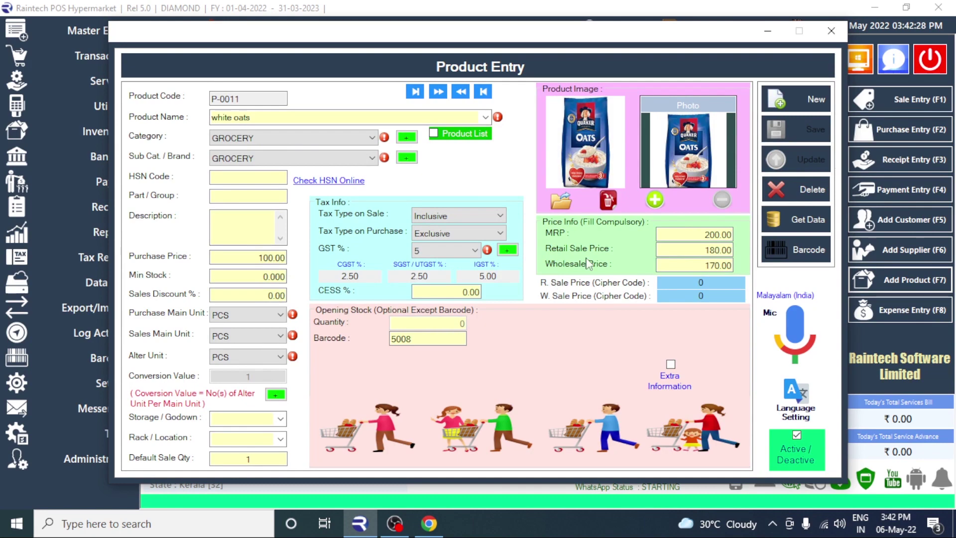
pyautogui.click(831, 31)
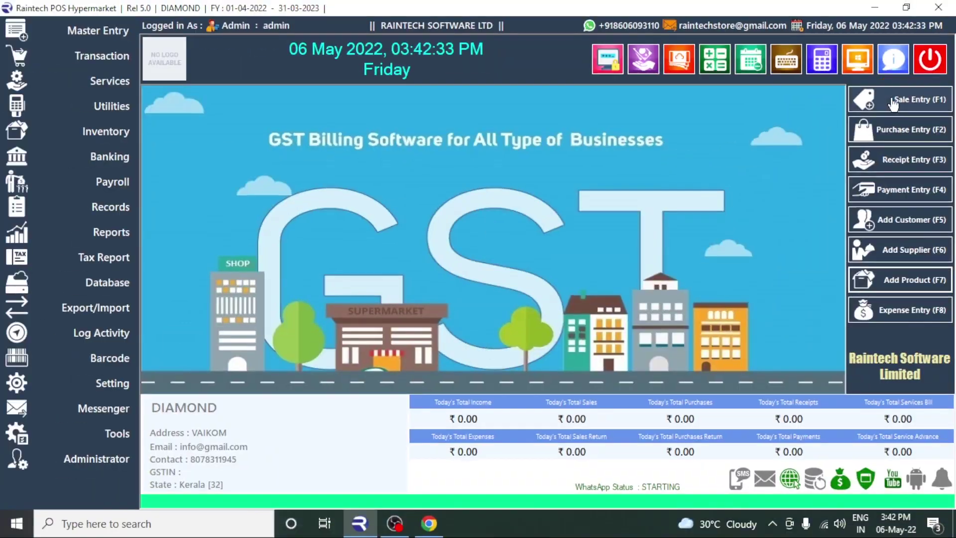
# Start a sale entry in POS mode for the Cash customer and select white oats as the product.
pyautogui.click(892, 103)
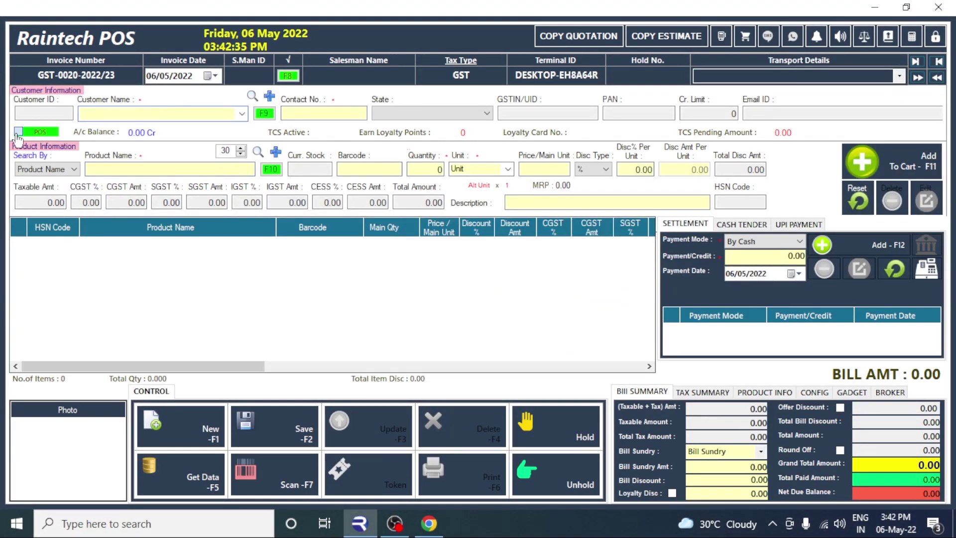
pyautogui.click(18, 131)
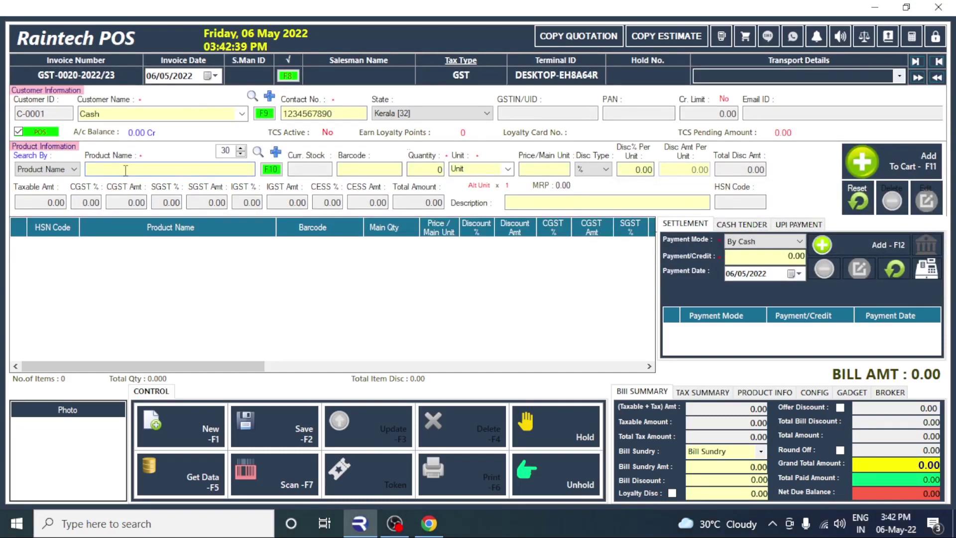
pyautogui.click(126, 171)
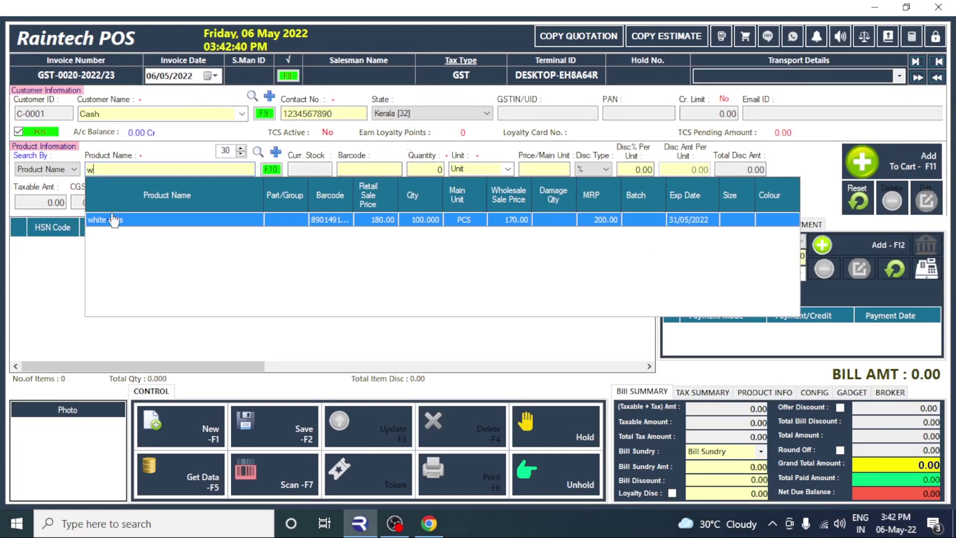
pyautogui.click(120, 227)
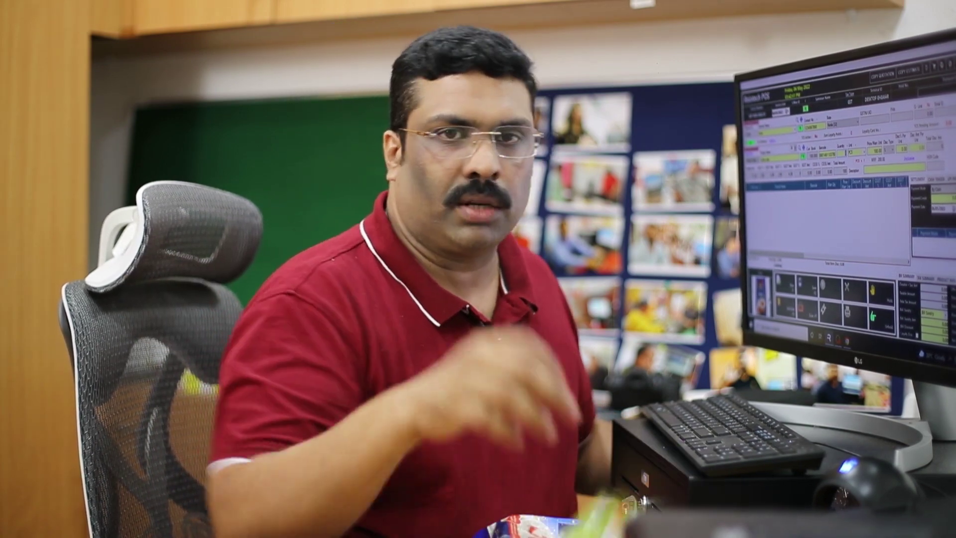
pyautogui.press('super')
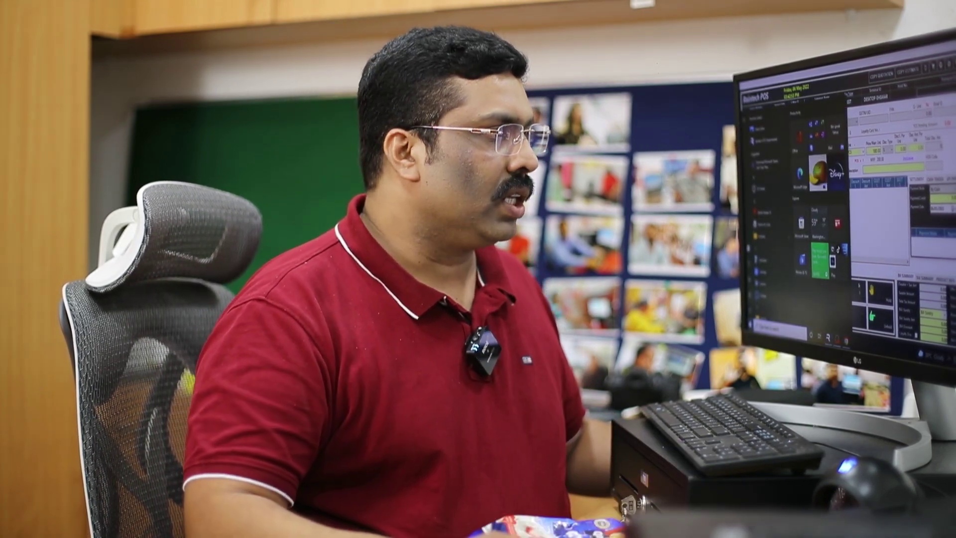
pyautogui.click(868, 231)
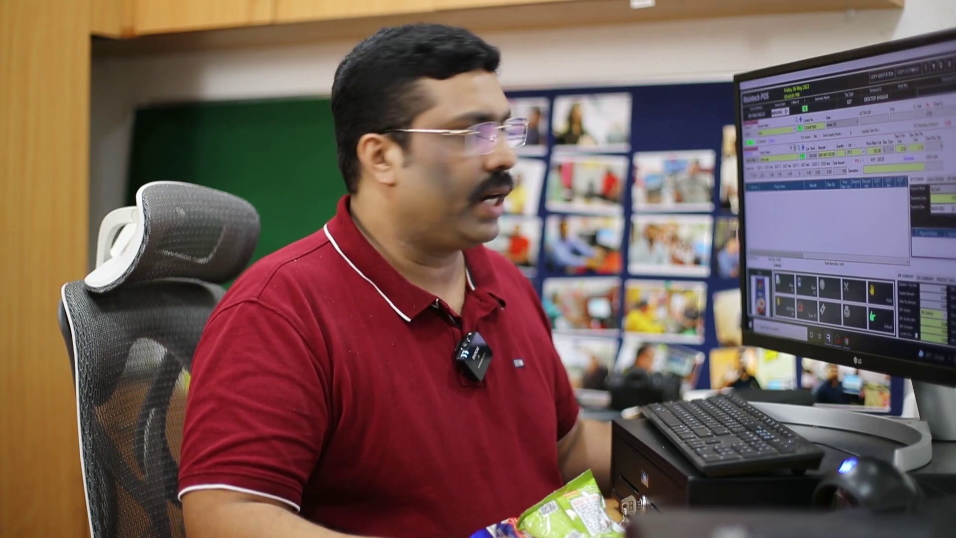
pyautogui.press('Escape')
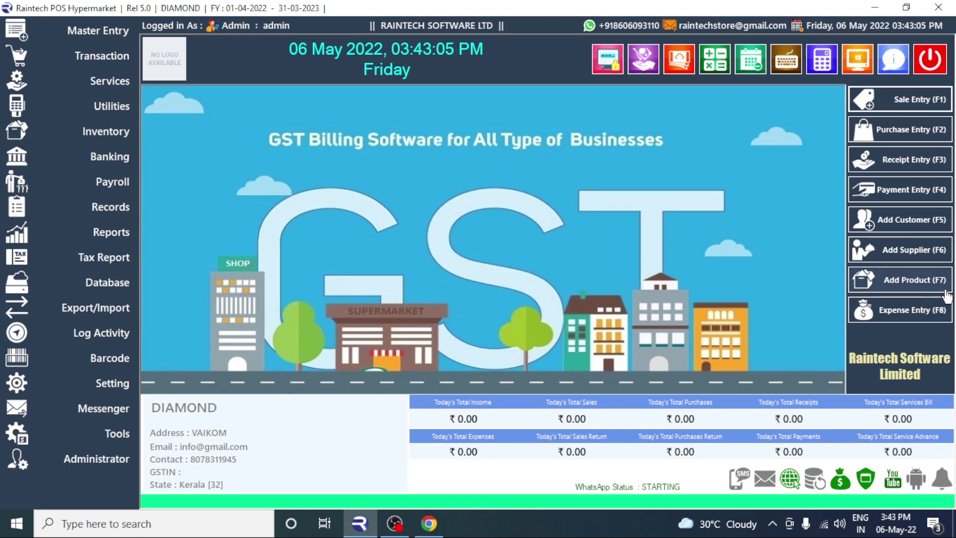
# Open product entry and load the white oats record (P-0011) from the full list of products.
pyautogui.click(868, 282)
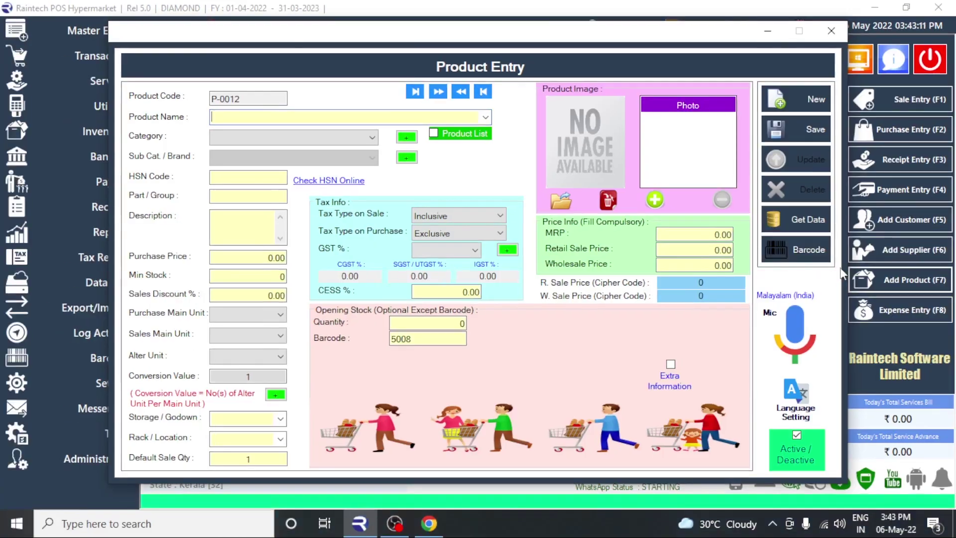
pyautogui.click(801, 220)
pyautogui.click(802, 112)
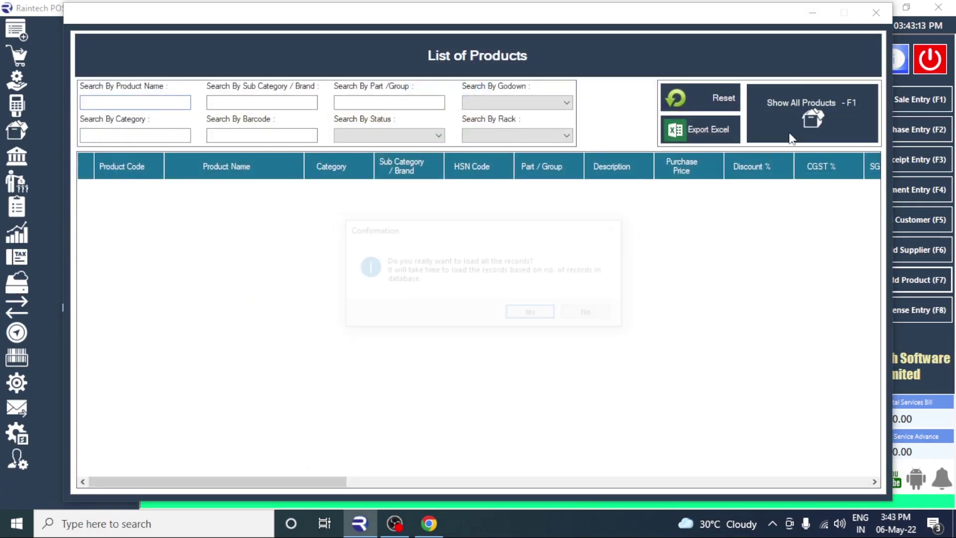
pyautogui.click(523, 313)
pyautogui.doubleClick(188, 343)
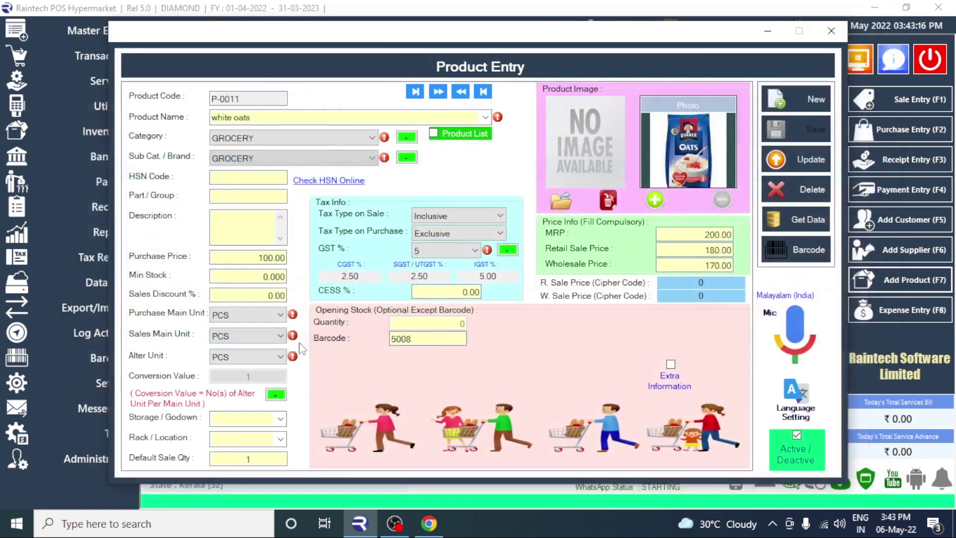
# Open barcode label printing for white oats and choose the Barcode Customise Single template.
pyautogui.click(809, 250)
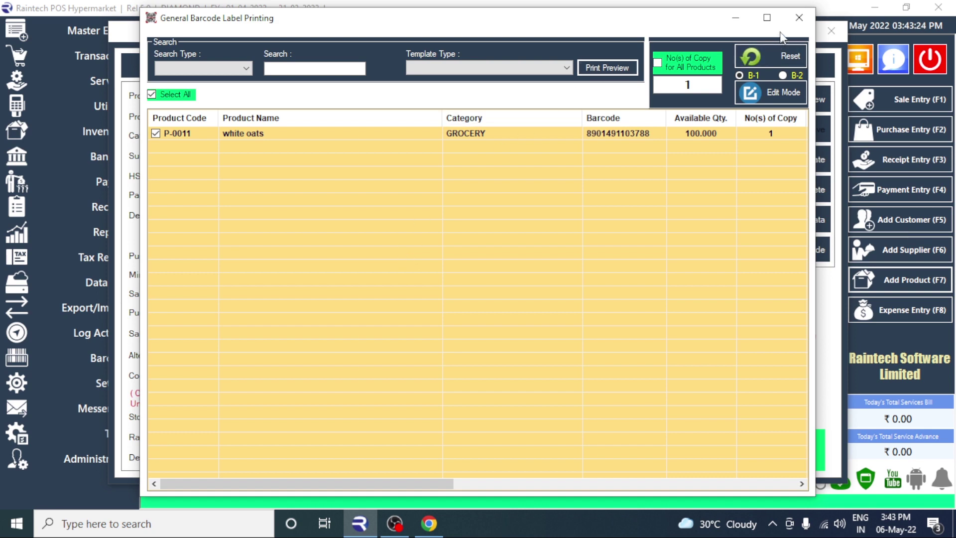
pyautogui.click(558, 68)
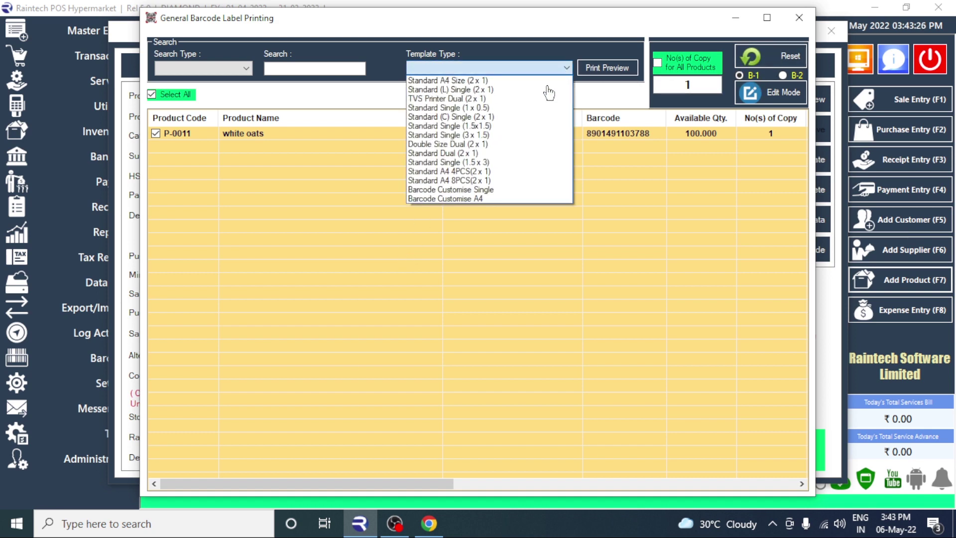
pyautogui.click(508, 116)
pyautogui.click(511, 68)
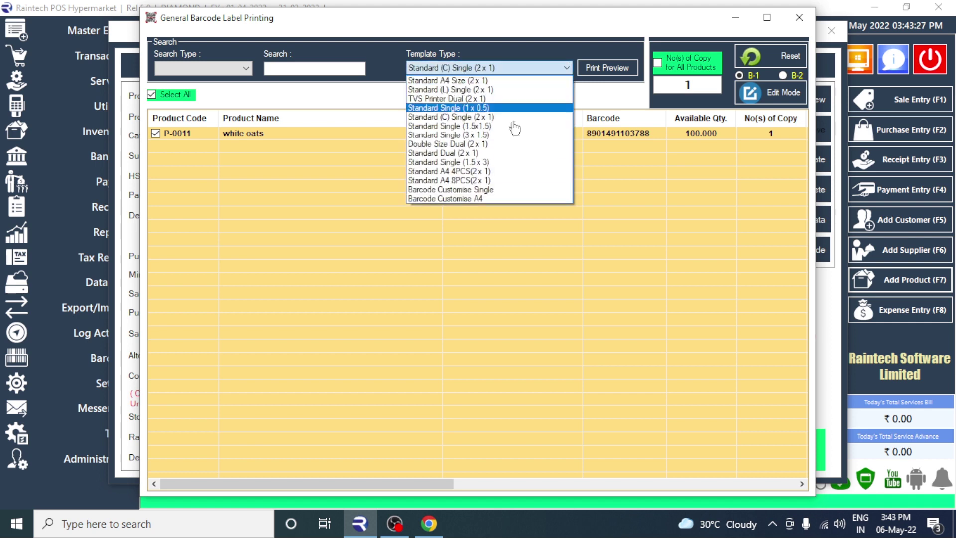
pyautogui.click(480, 190)
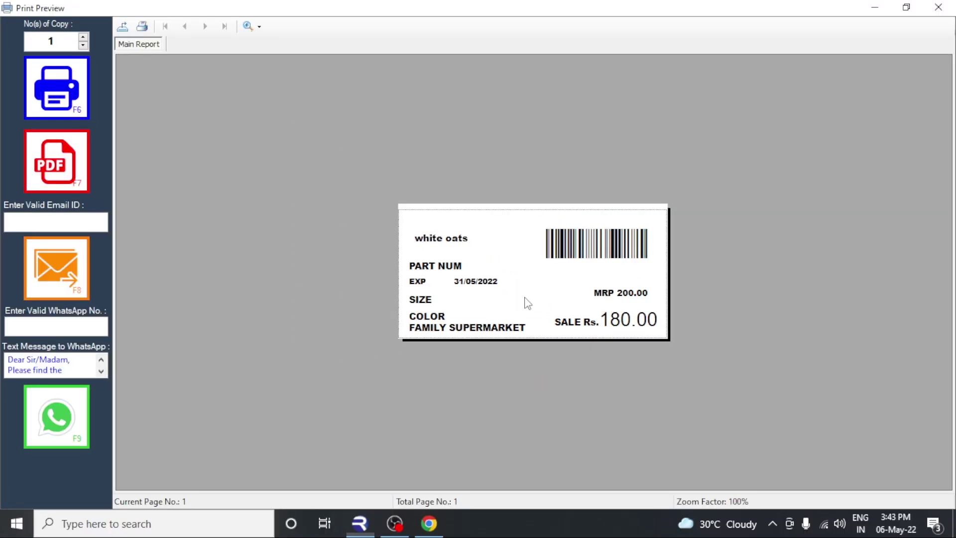
# Examine the expiry date, MRP and sale price on the label's print preview at 200% zoom, and close it.
pyautogui.click(255, 31)
pyautogui.click(272, 104)
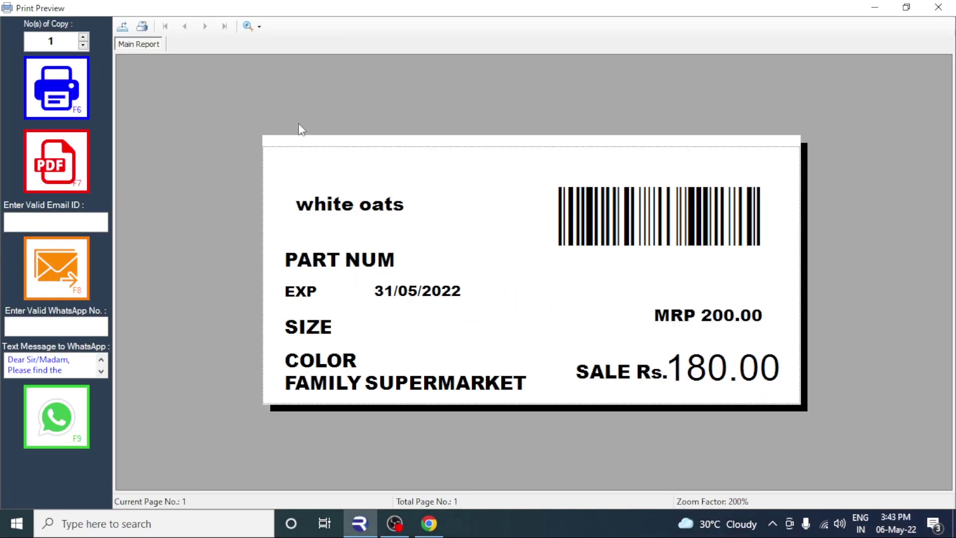
pyautogui.click(406, 298)
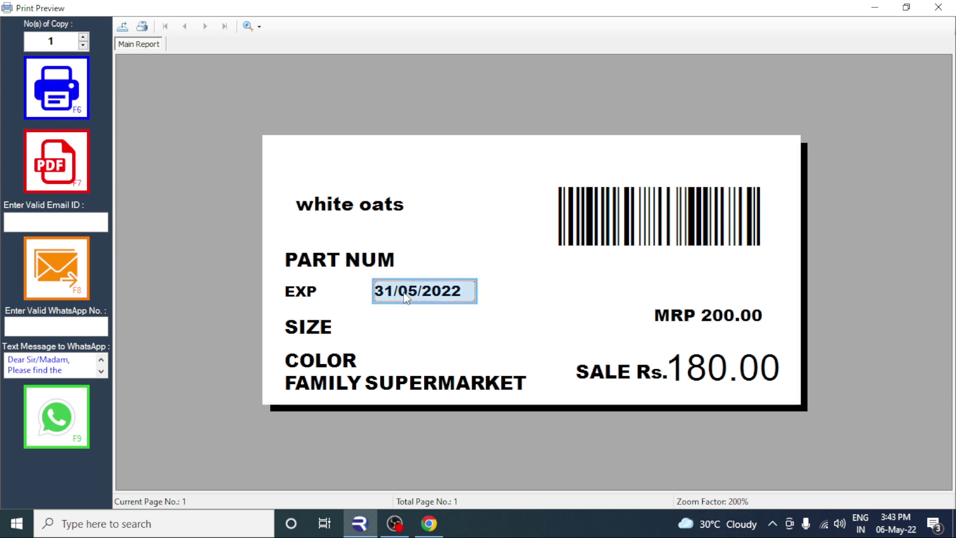
pyautogui.click(668, 332)
pyautogui.click(699, 381)
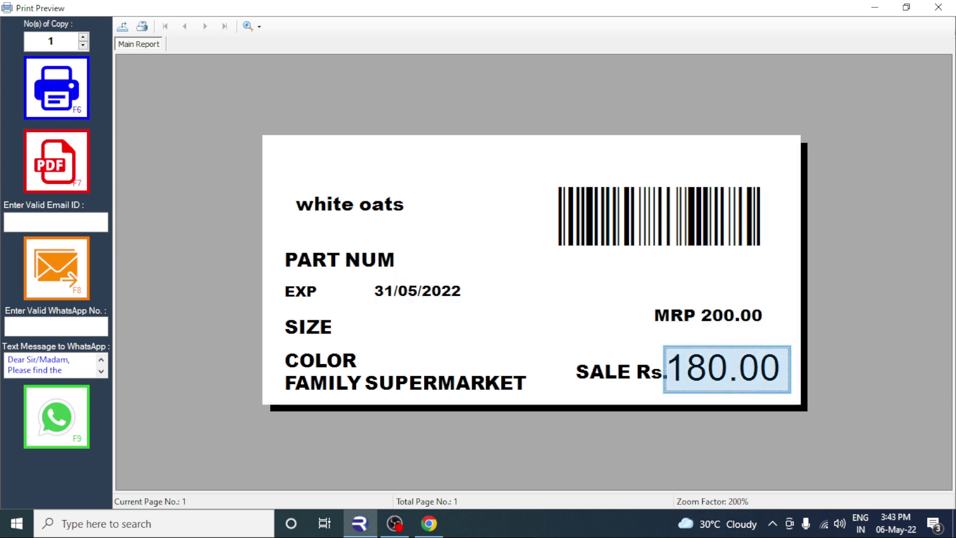
pyautogui.click(938, 7)
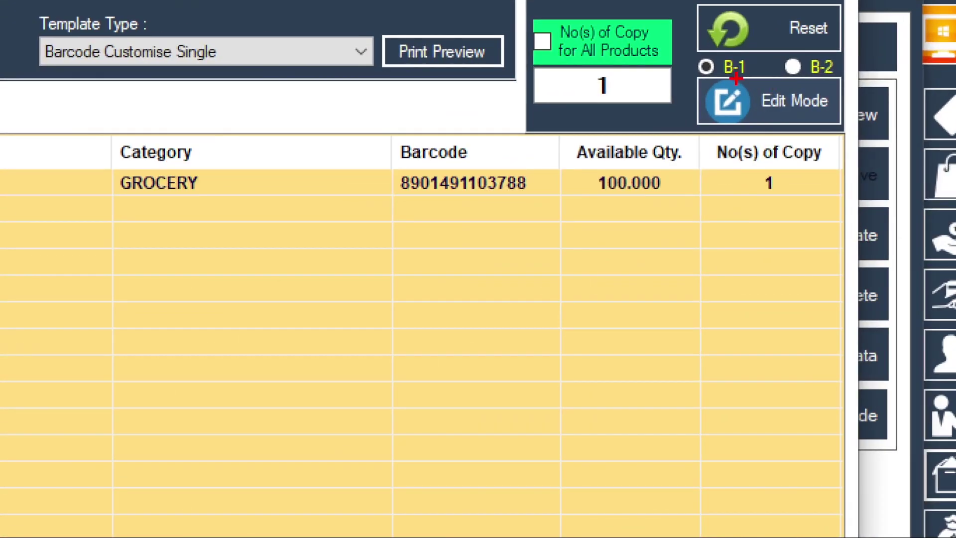
# Open the B-1 label template for editing and move the barcode and the ProductName field slightly down.
pyautogui.click(779, 100)
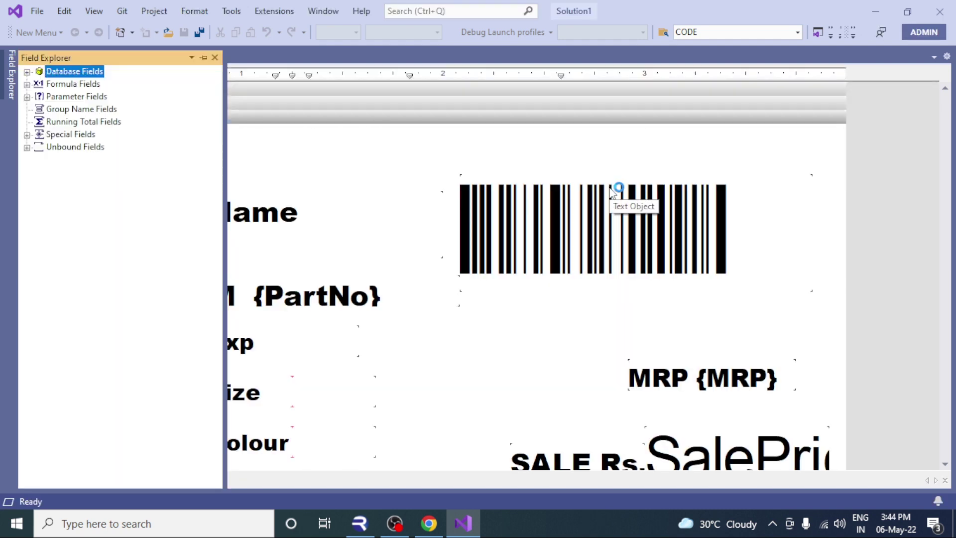
pyautogui.click(515, 220)
pyautogui.moveTo(562, 231); pyautogui.dragTo(581, 263)
pyautogui.click(250, 249)
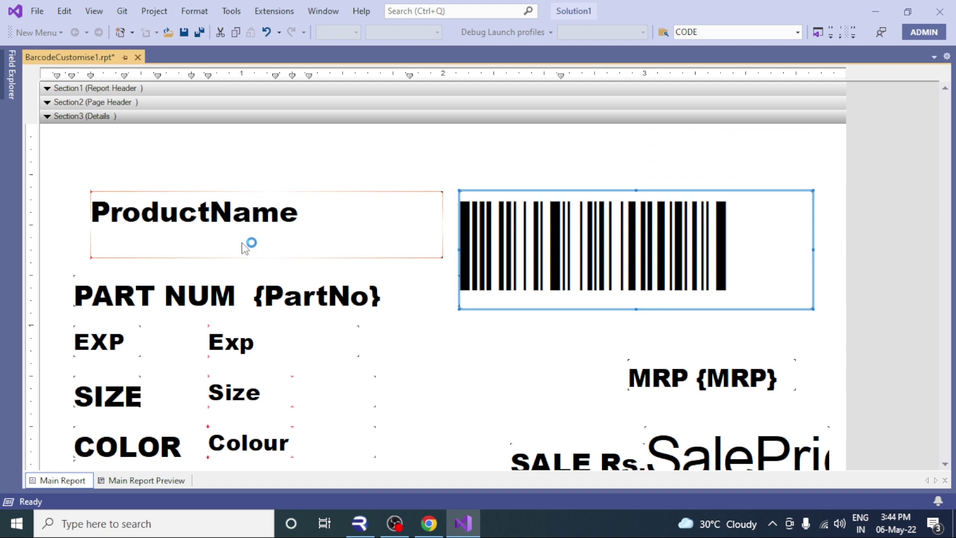
pyautogui.moveTo(216, 215); pyautogui.dragTo(188, 221)
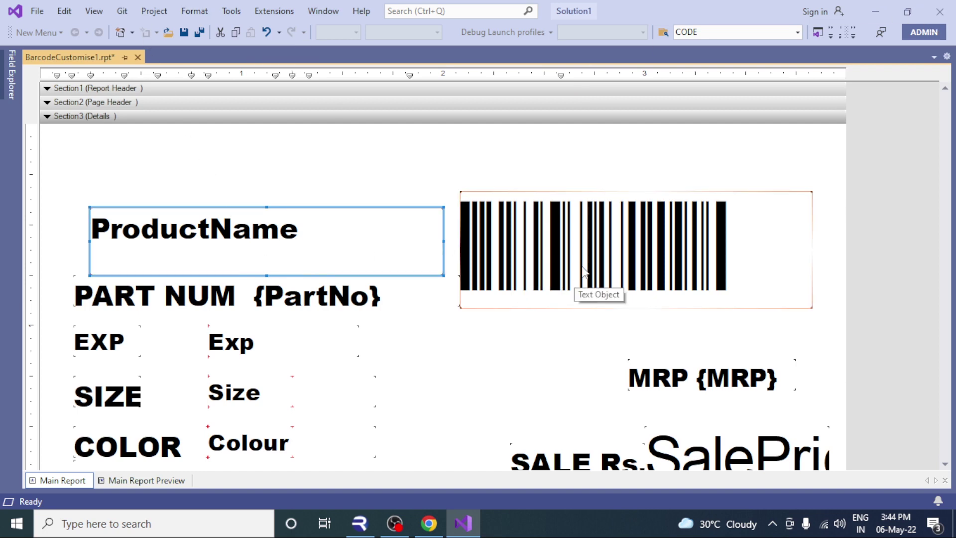
# Move the MRP field above ProductName, save the label template, and close the report designer.
pyautogui.scroll(-3, 584, 271)
pyautogui.click(652, 284)
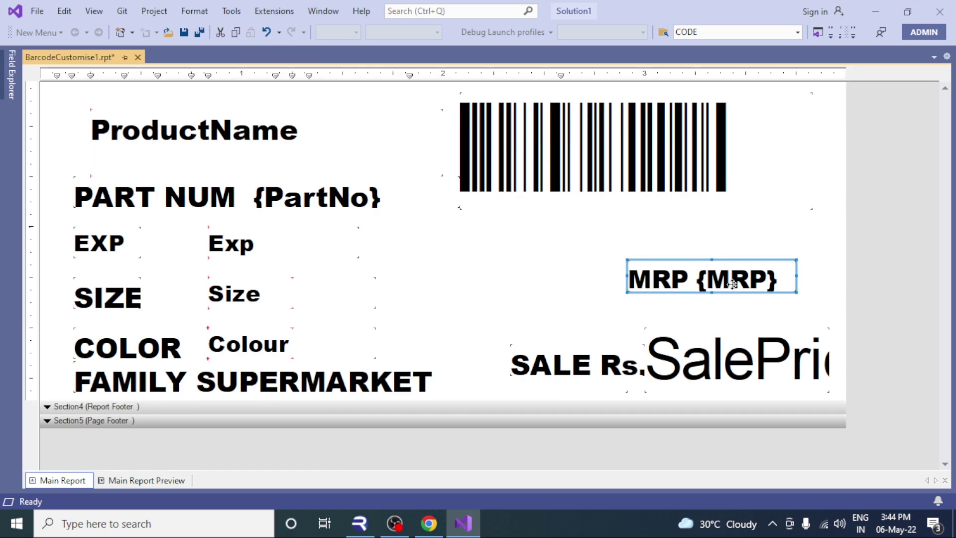
pyautogui.moveTo(718, 278); pyautogui.dragTo(309, 120)
pyautogui.click(190, 33)
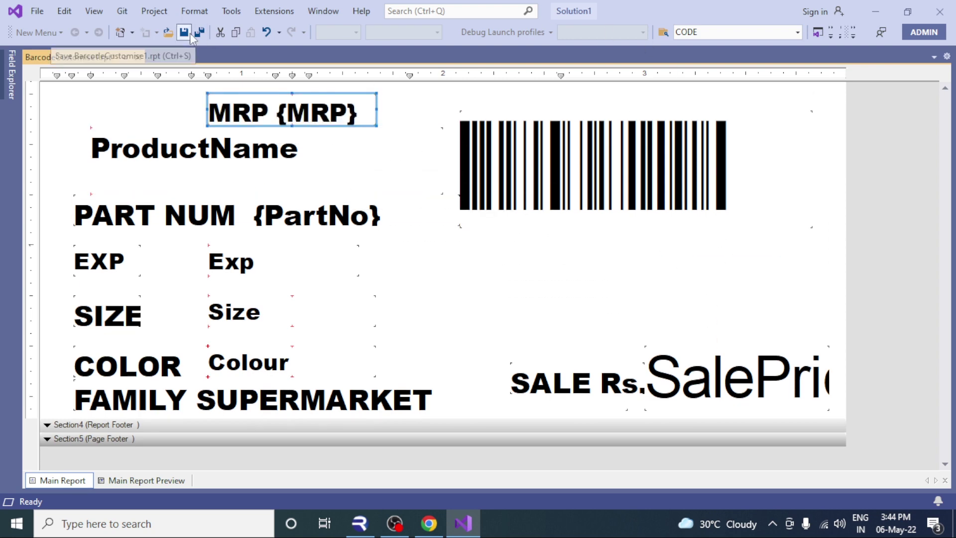
pyautogui.click(940, 11)
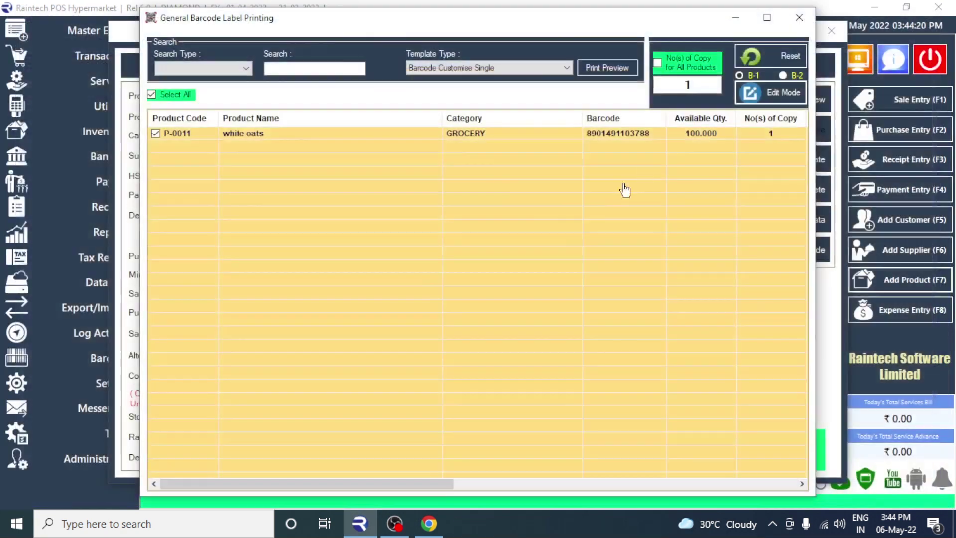
# Preview the white oats label and check the MRP's position relative to the product name.
pyautogui.click(584, 70)
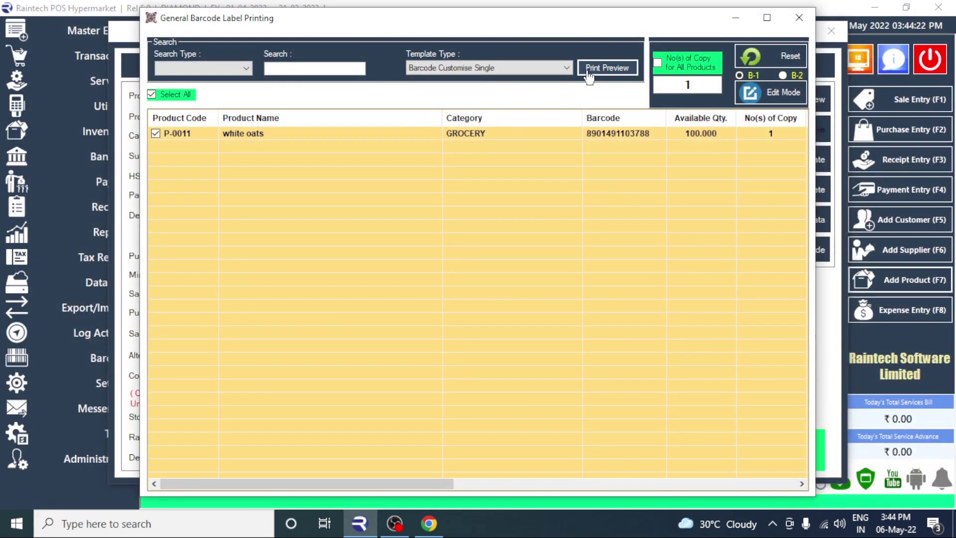
pyautogui.click(470, 234)
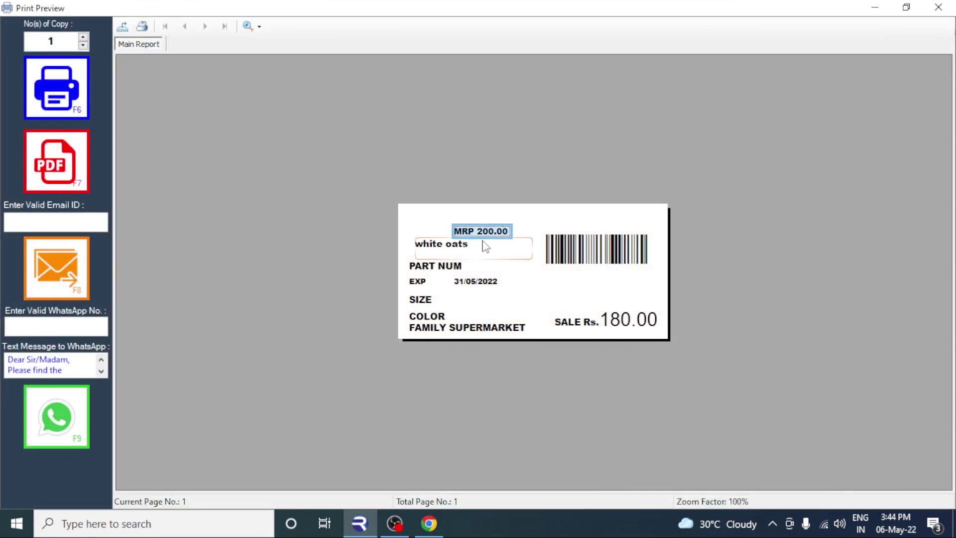
pyautogui.hotkey('ctrl', '1')
pyautogui.click(500, 252)
pyautogui.moveTo(376, 132)
pyautogui.mouseDown()
pyautogui.moveTo(397, 186)
pyautogui.moveTo(534, 243)
pyautogui.mouseUp()
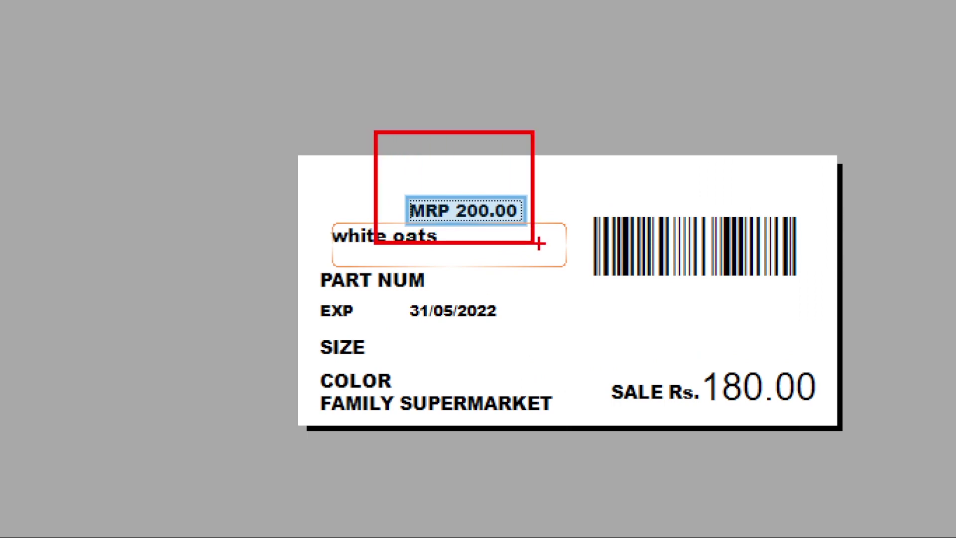
pyautogui.press('Escape')
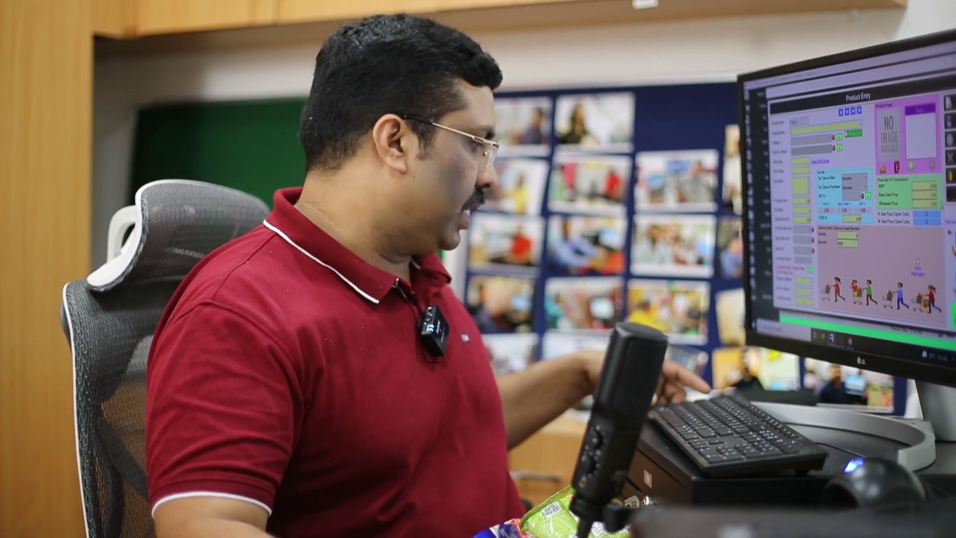
# Examine the languages offered for voice input in the language configuration, and cancel it without choosing another language.
pyautogui.hotkey('ctrl', '1')
pyautogui.click(791, 398)
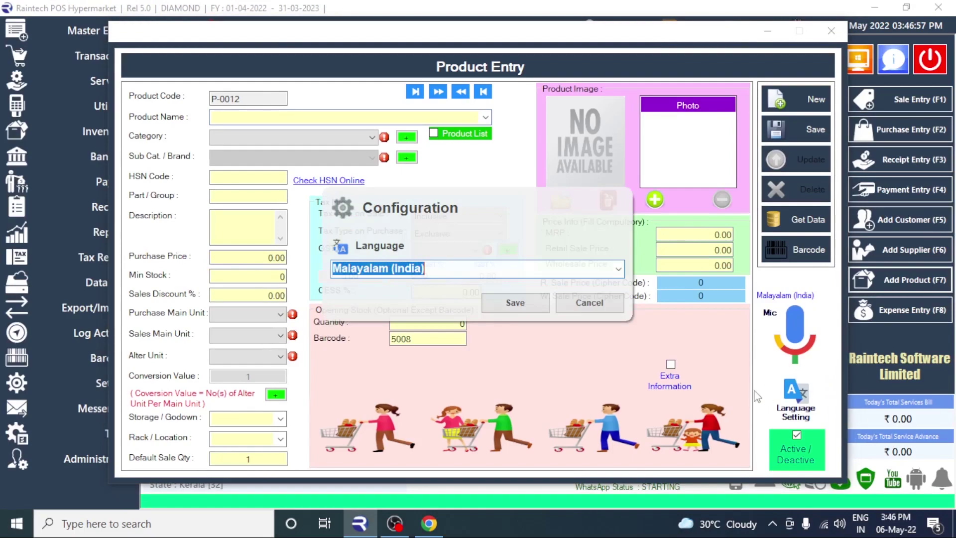
pyautogui.click(617, 272)
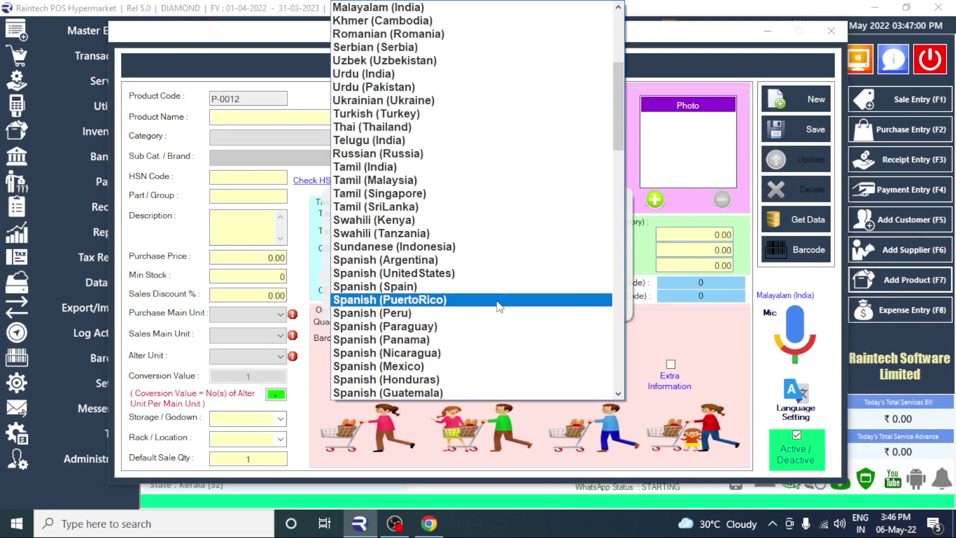
pyautogui.press('Escape')
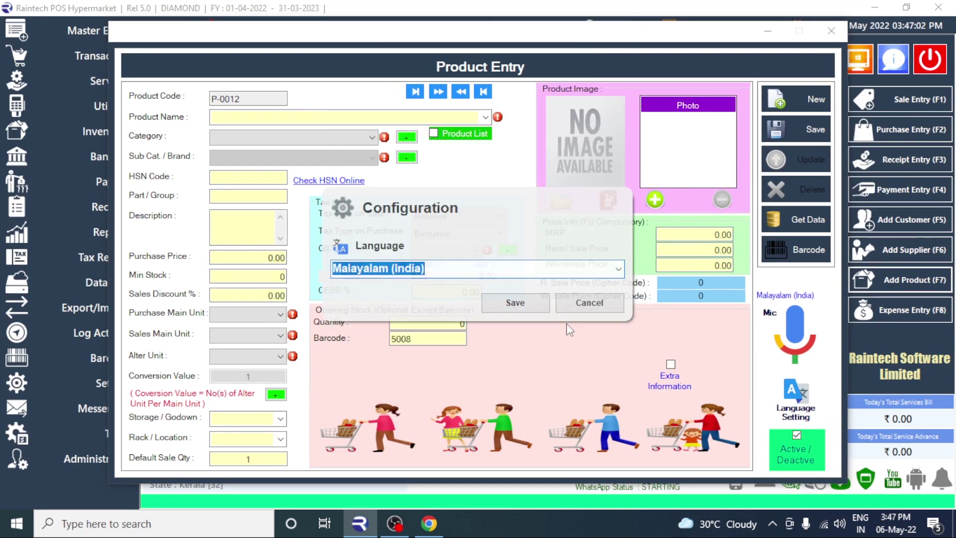
pyautogui.click(588, 303)
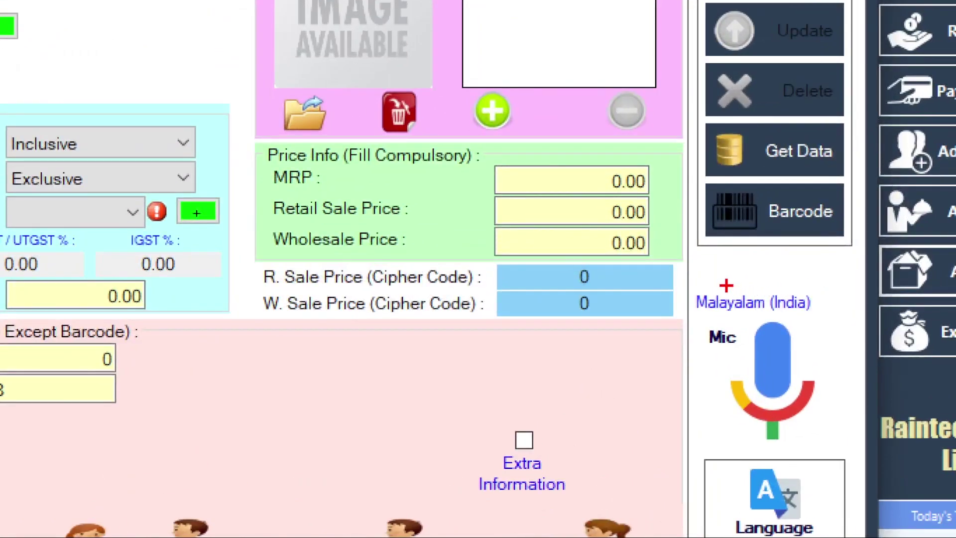
pyautogui.moveTo(694, 278); pyautogui.dragTo(945, 324)
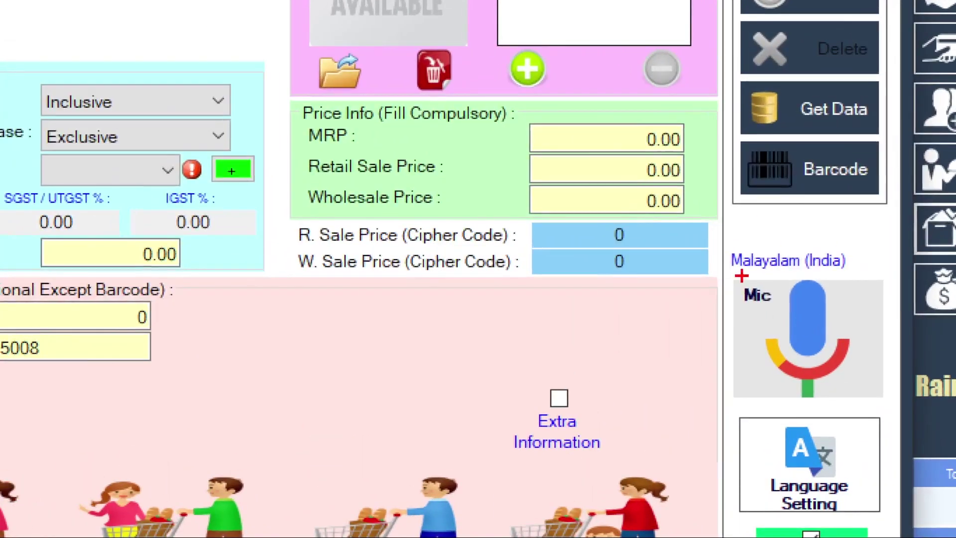
pyautogui.moveTo(741, 276); pyautogui.dragTo(875, 387)
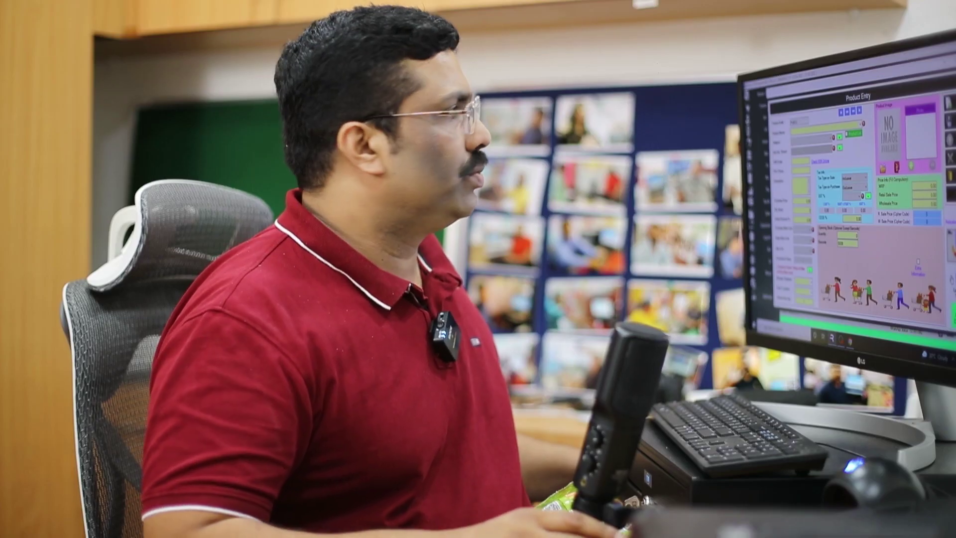
# Dictate the product name വെണ്ടയ്ക്ക by Malayalam voice input and set both the category and sub category to GROCERY.
pyautogui.click(795, 333)
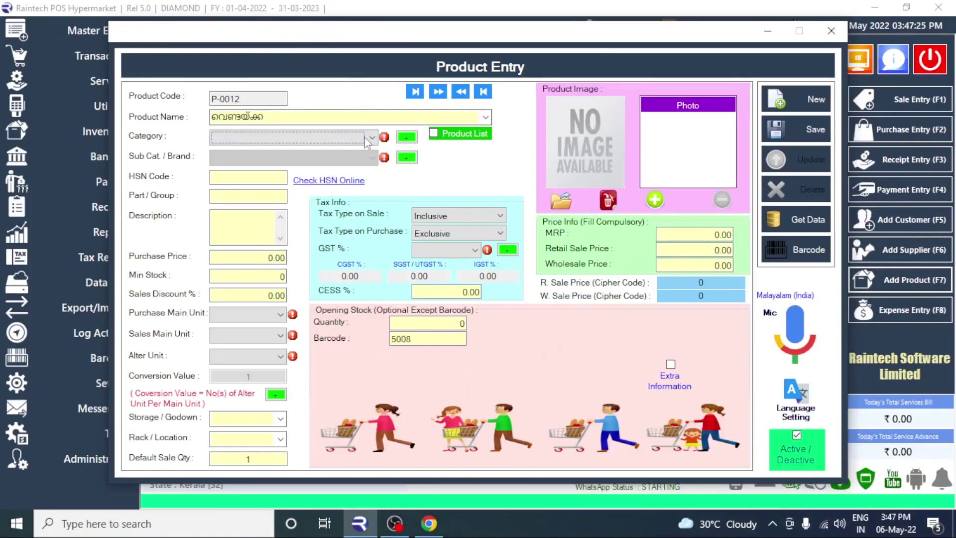
pyautogui.click(434, 171)
pyautogui.click(301, 166)
pyautogui.click(299, 159)
pyautogui.click(303, 171)
# Set the purchase price to 10, the purchase main unit to KGS and the GST rate to 5%.
pyautogui.click(271, 257)
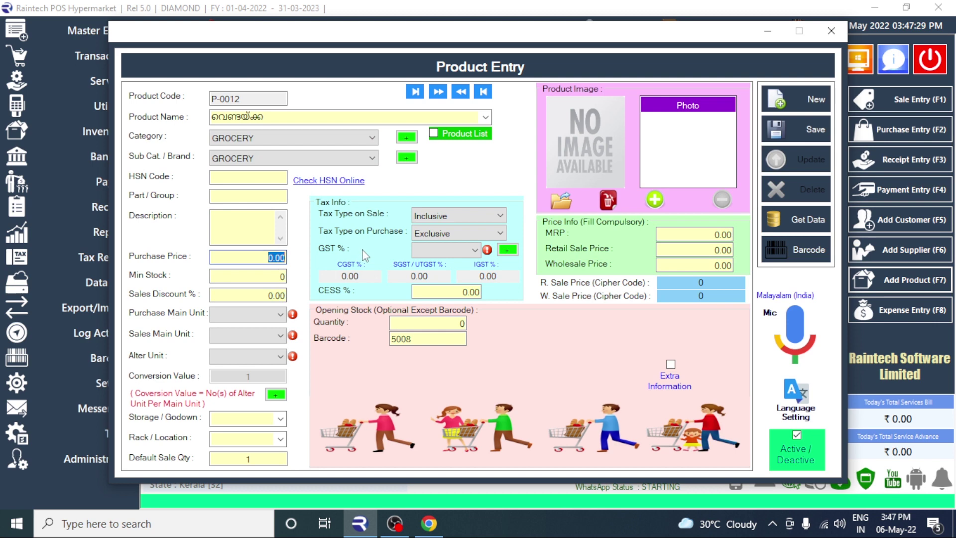
pyautogui.click(272, 319)
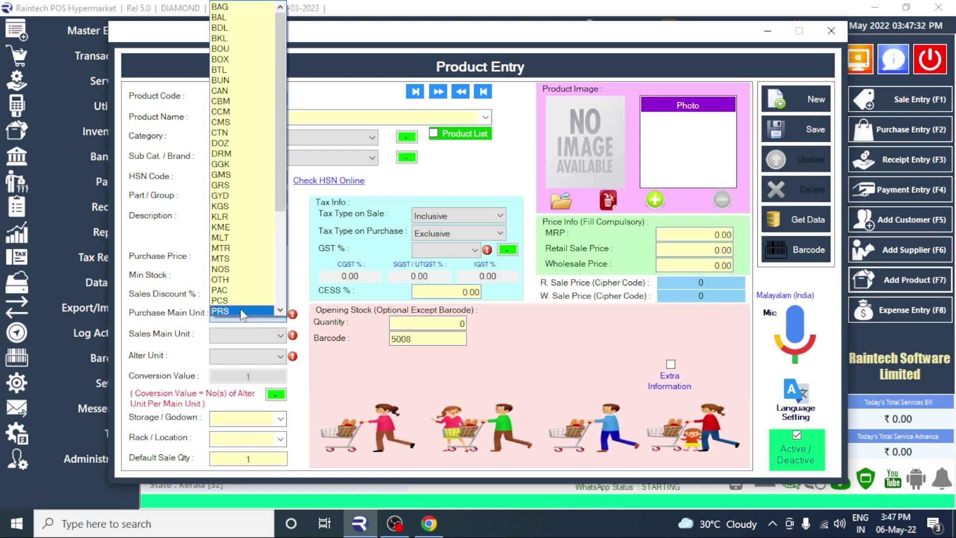
pyautogui.click(225, 206)
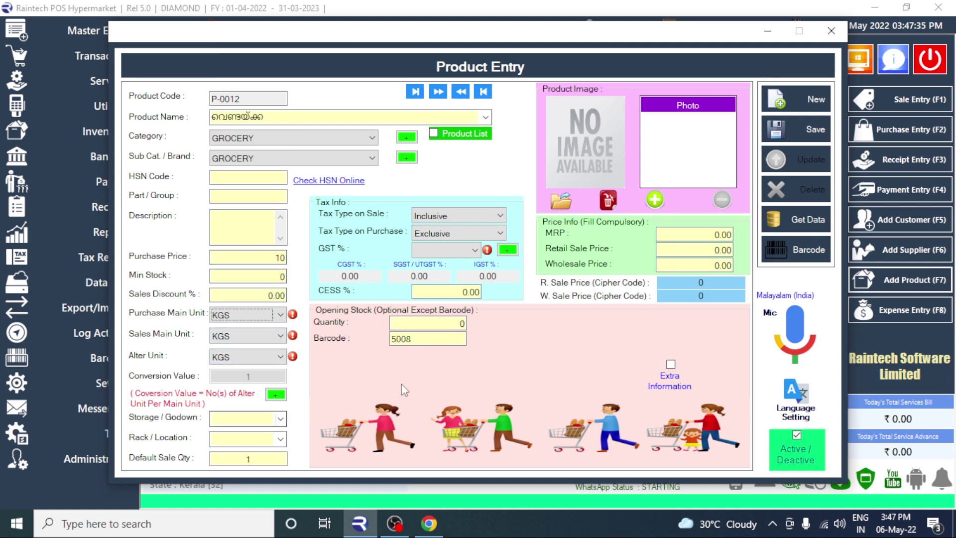
pyautogui.click(474, 249)
pyautogui.click(455, 268)
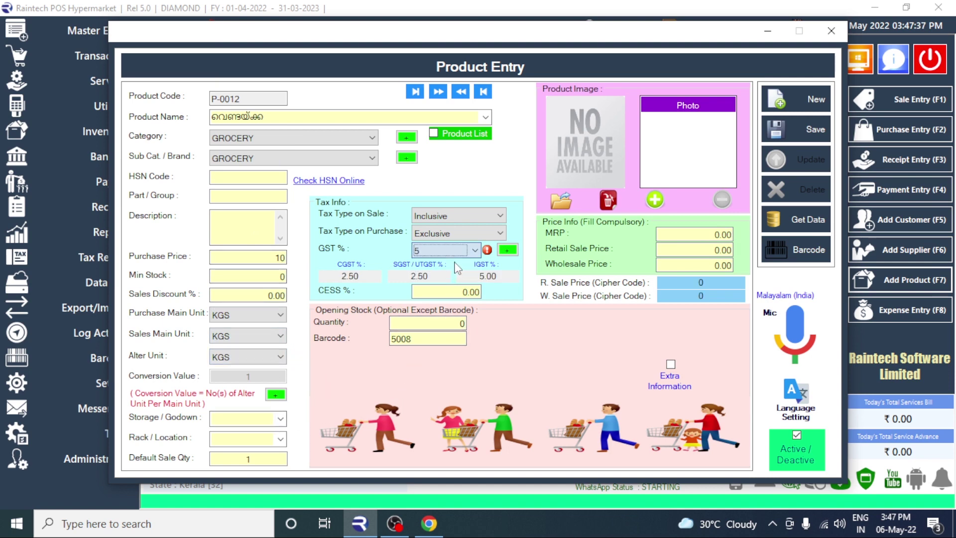
# Set the MRP to 20, retail sale price to 19 and wholesale price to 18, and save the product.
pyautogui.press('Tab')
pyautogui.write('20')
pyautogui.press('Tab')
pyautogui.write('19')
pyautogui.press('Tab')
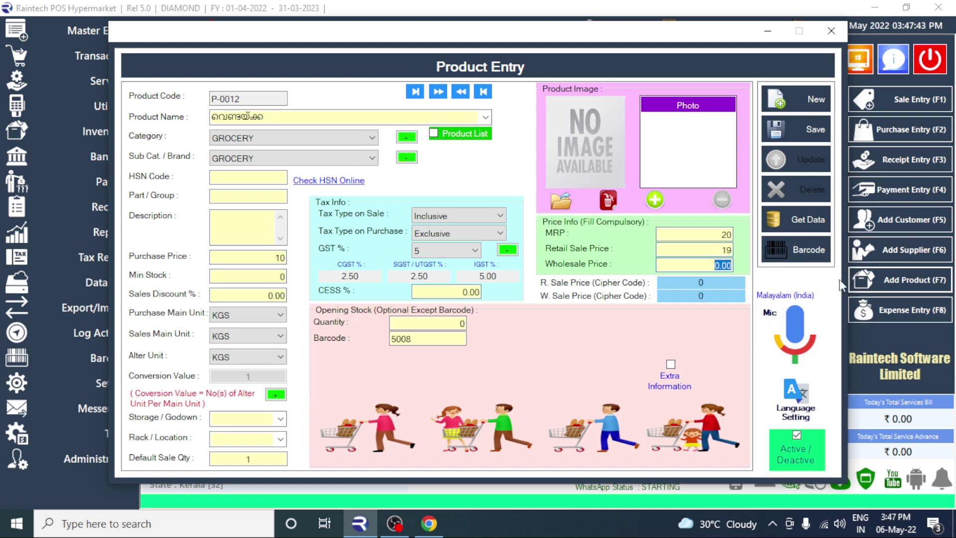
pyautogui.write('18')
pyautogui.click(806, 130)
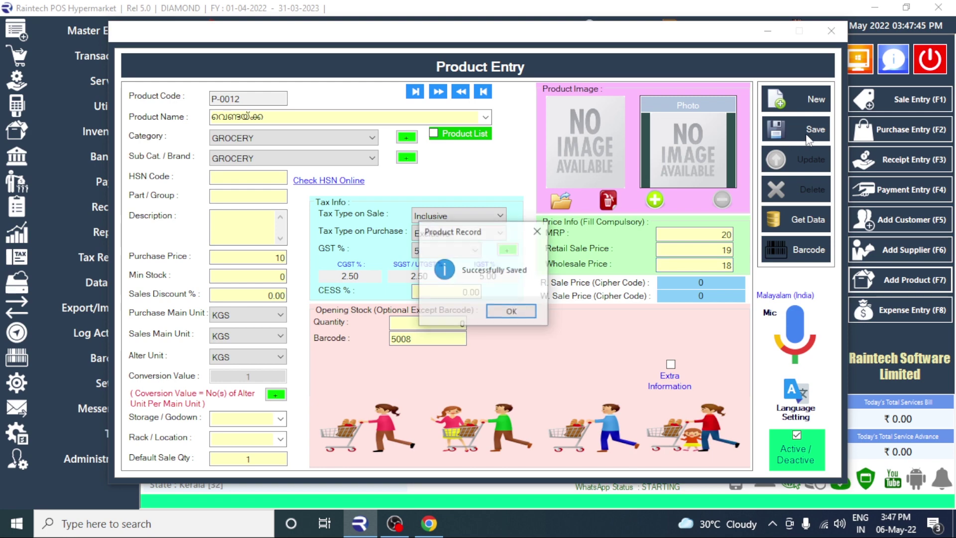
pyautogui.click(530, 312)
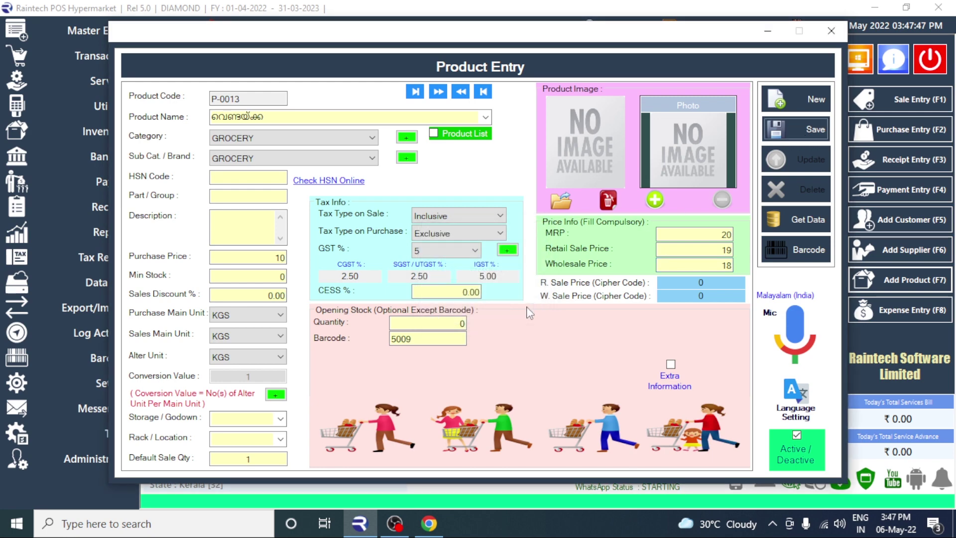
# Leave product entry for a new sales invoice and load all records in its Stock In Hand list.
pyautogui.click(832, 33)
pyautogui.press('F1')
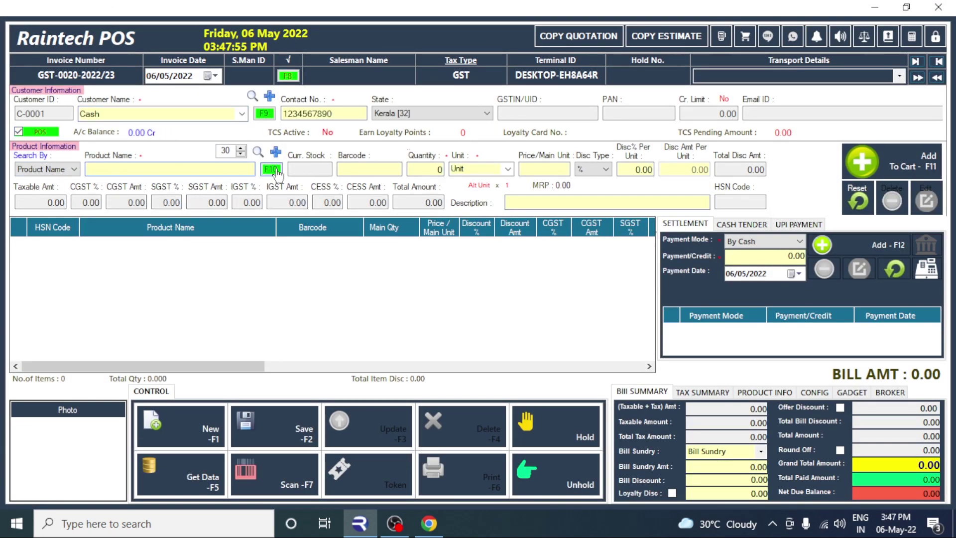
pyautogui.click(273, 170)
pyautogui.click(836, 105)
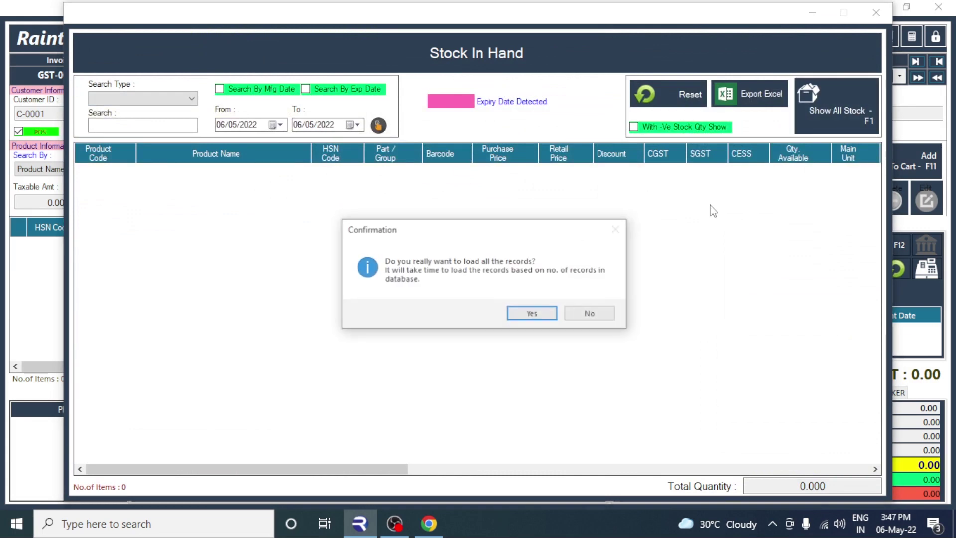
pyautogui.click(532, 314)
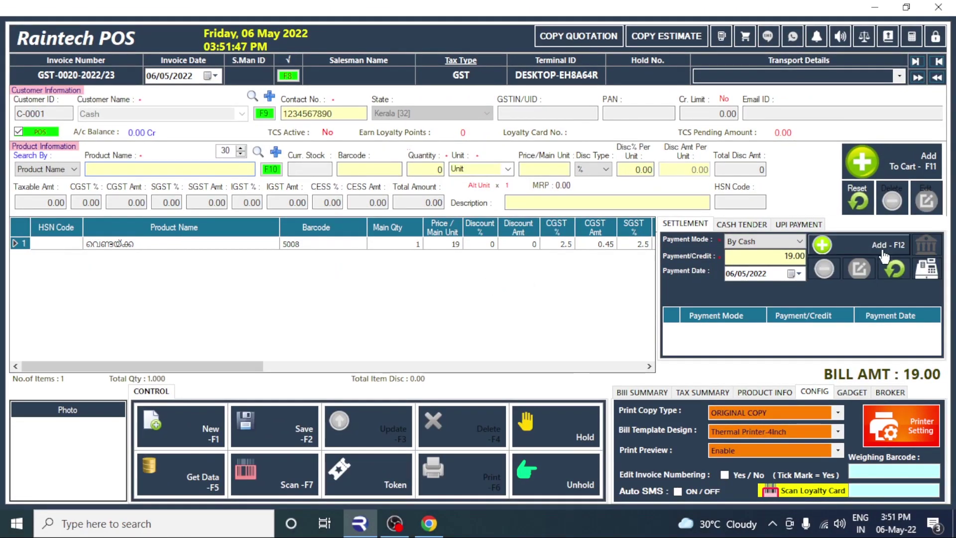
# Add the 19.00 cash payment, save the sales invoice, and open its print preview.
pyautogui.click(866, 245)
pyautogui.click(286, 403)
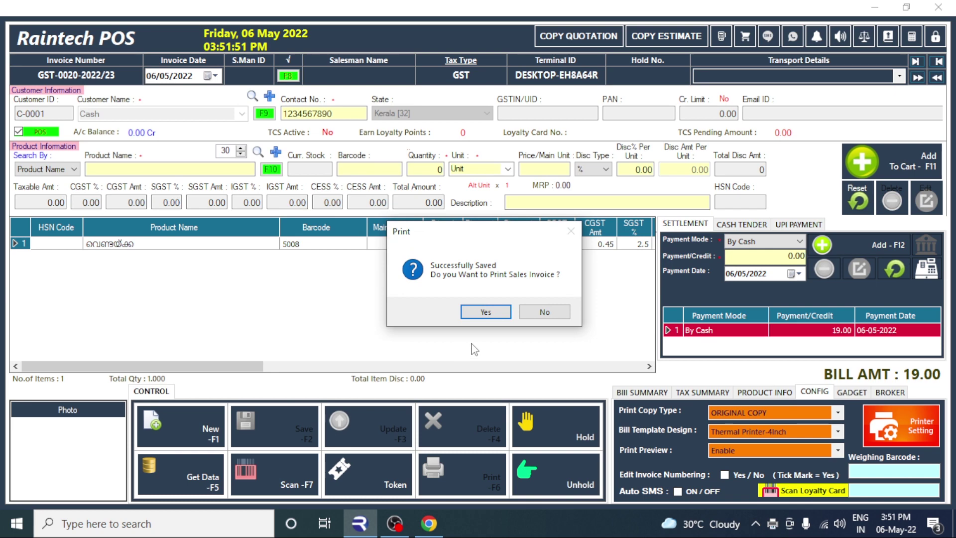
pyautogui.click(478, 313)
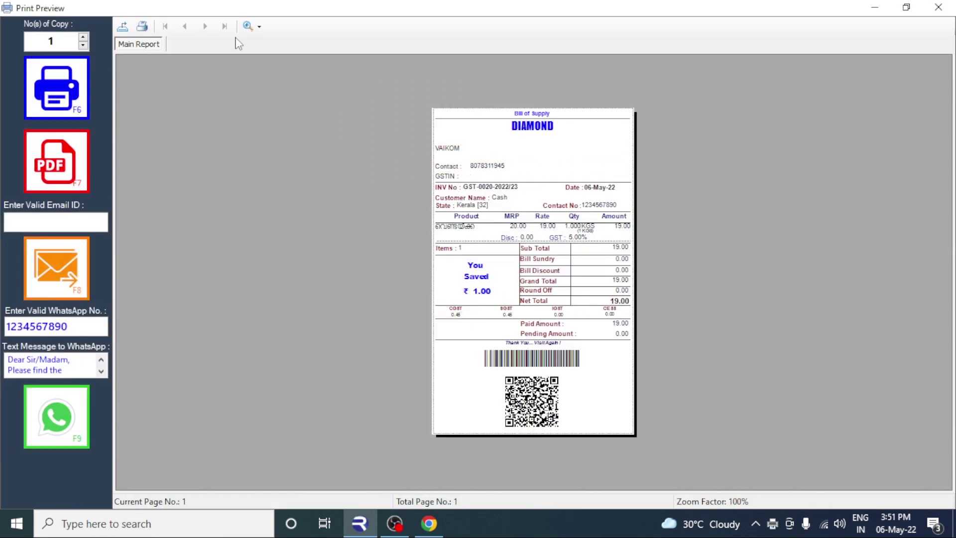
# Examine the Malayalam product name and the You Saved section on the bill preview at 300% zoom.
pyautogui.click(258, 26)
pyautogui.click(266, 101)
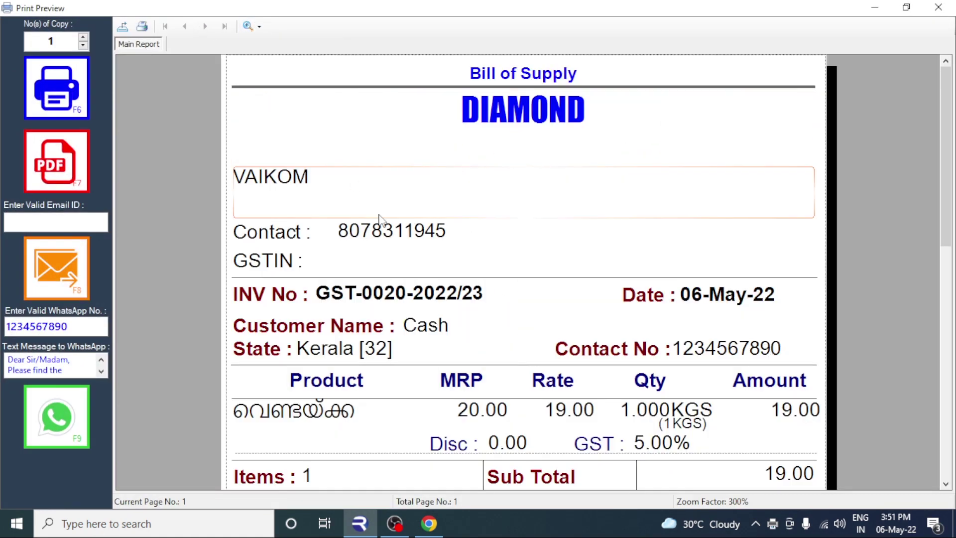
pyautogui.scroll(-3, 380, 219)
pyautogui.click(321, 247)
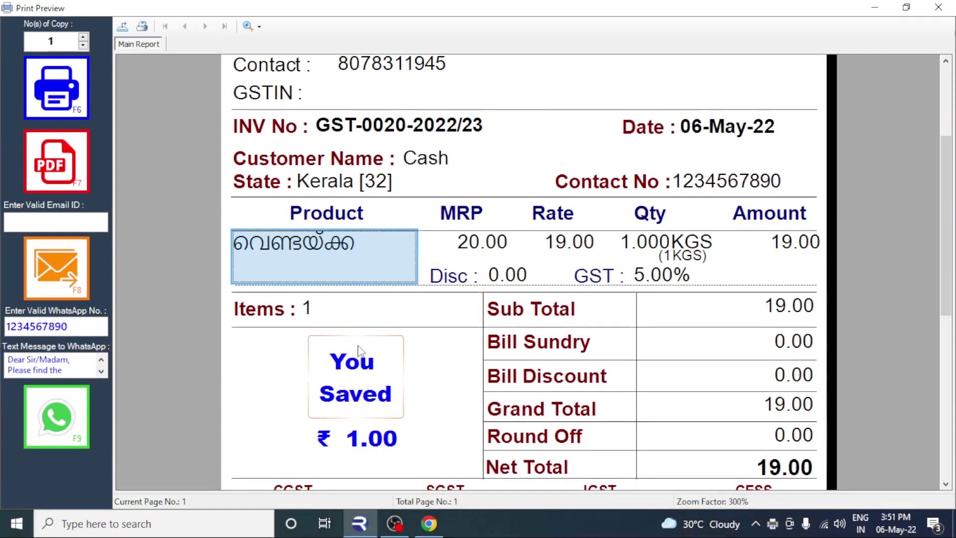
pyautogui.click(359, 350)
# Reduce the bill preview to 150% zoom and examine the totals, barcode and QR code.
pyautogui.click(251, 25)
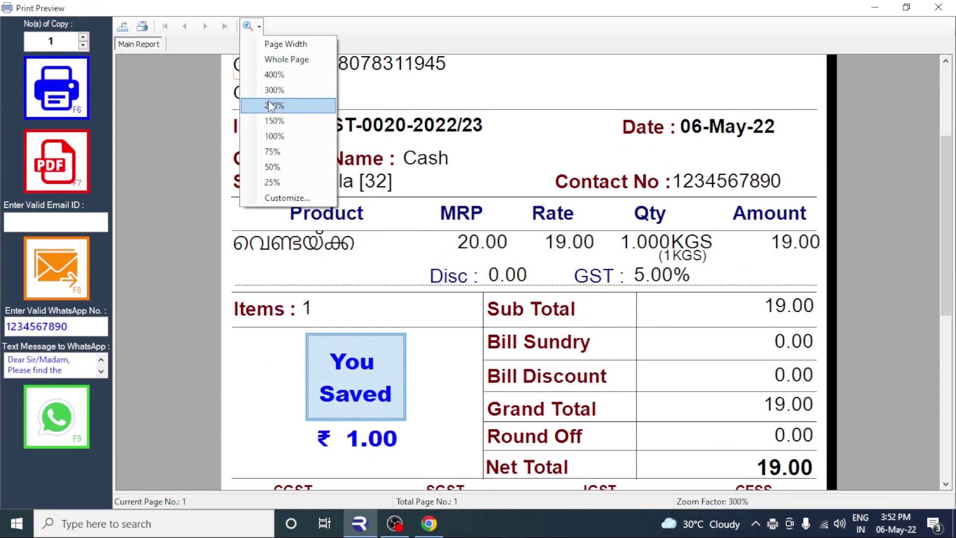
pyautogui.click(274, 121)
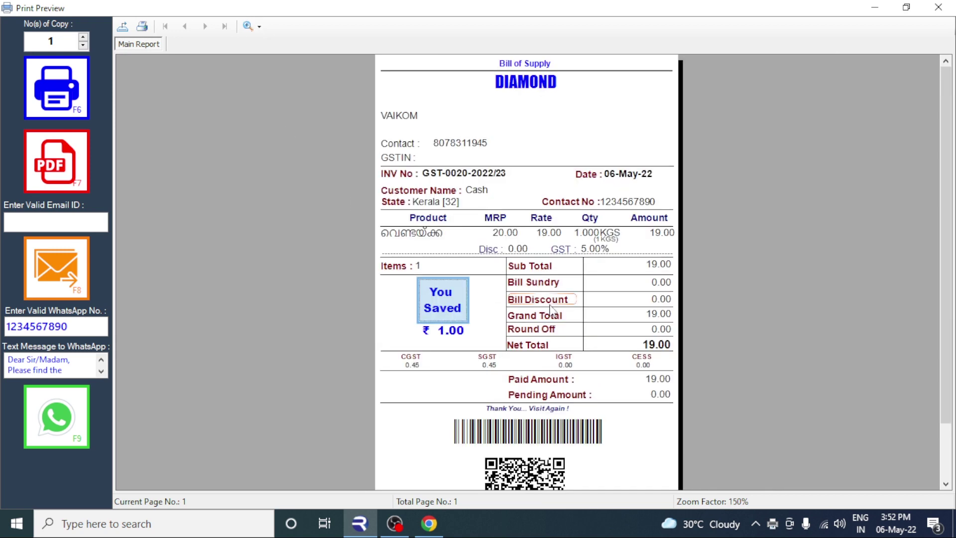
pyautogui.scroll(-2, 549, 305)
pyautogui.click(648, 286)
pyautogui.scroll(2, 645, 341)
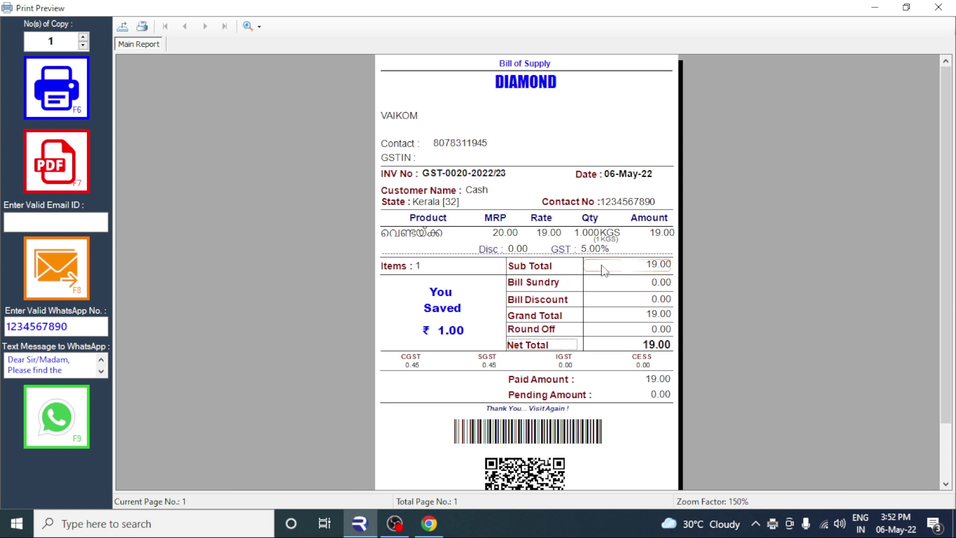
pyautogui.scroll(-1, 604, 271)
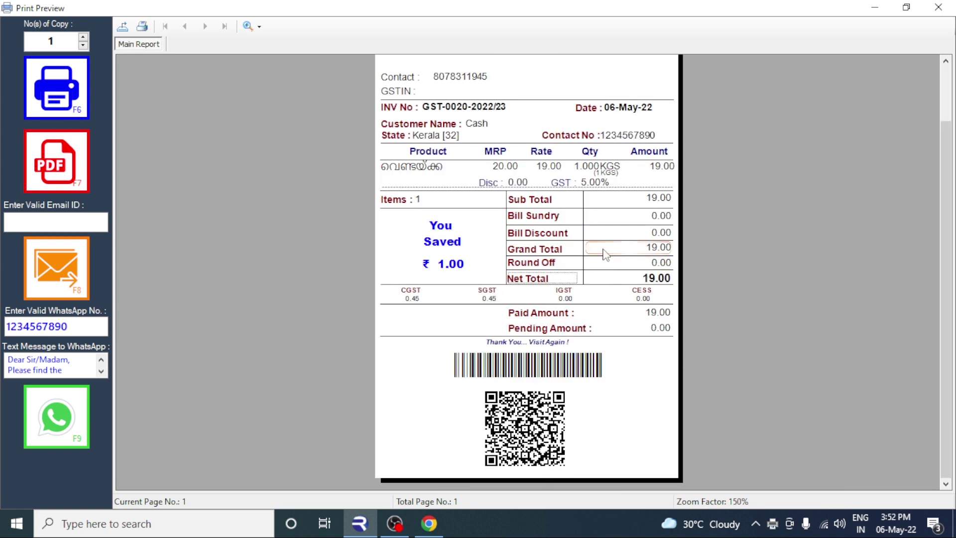
pyautogui.scroll(1, 604, 254)
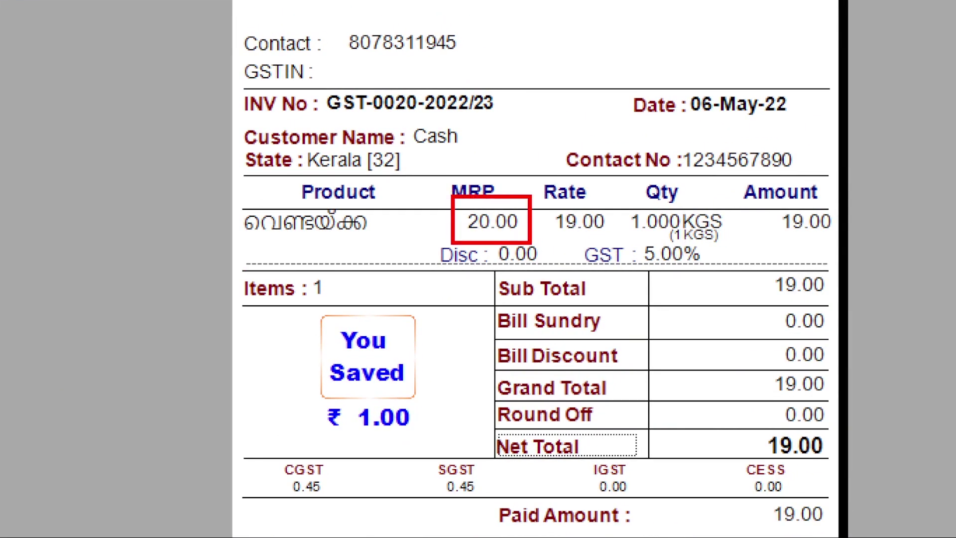
# Compare the product's MRP and rate with the You Saved amount on the bill, and print one copy.
pyautogui.moveTo(546, 195); pyautogui.dragTo(610, 246)
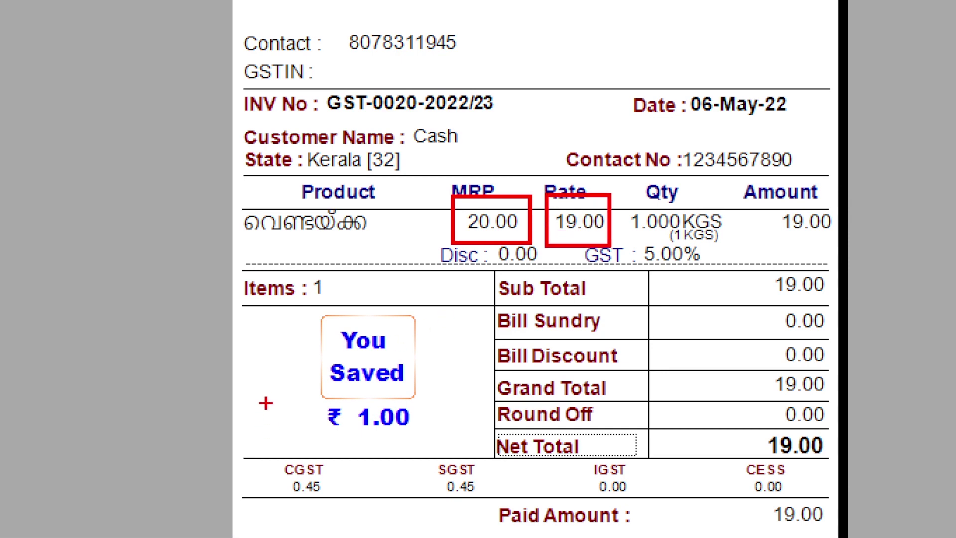
pyautogui.moveTo(266, 403); pyautogui.dragTo(451, 443)
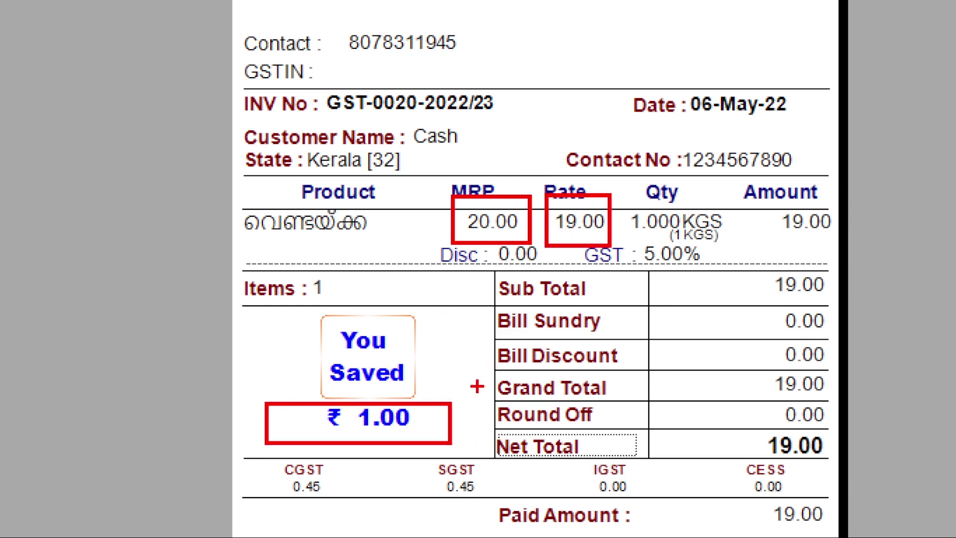
pyautogui.press('Escape')
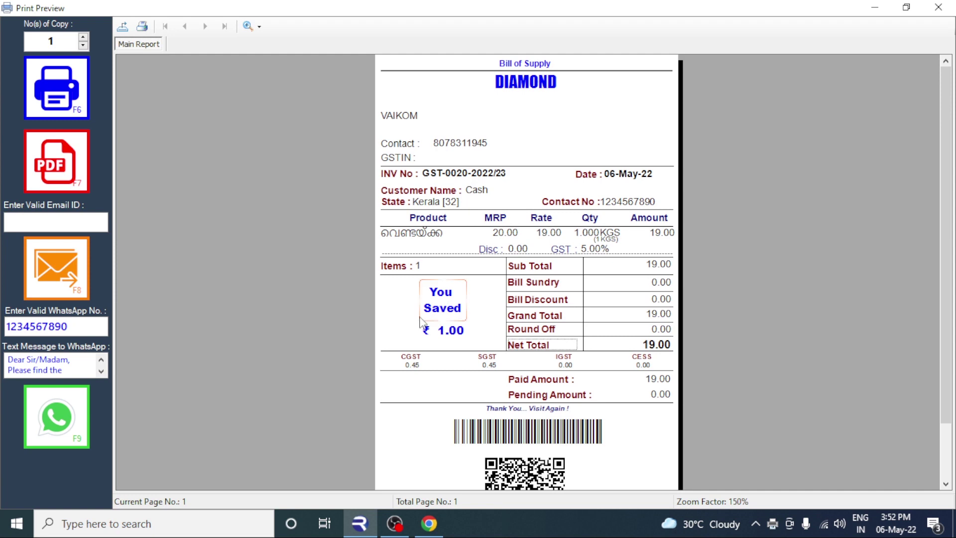
pyautogui.click(418, 242)
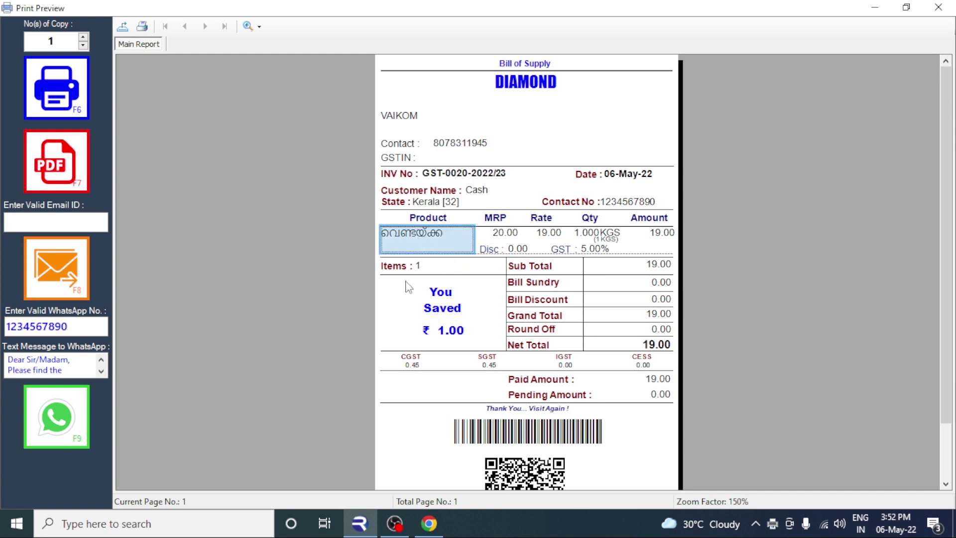
pyautogui.click(50, 103)
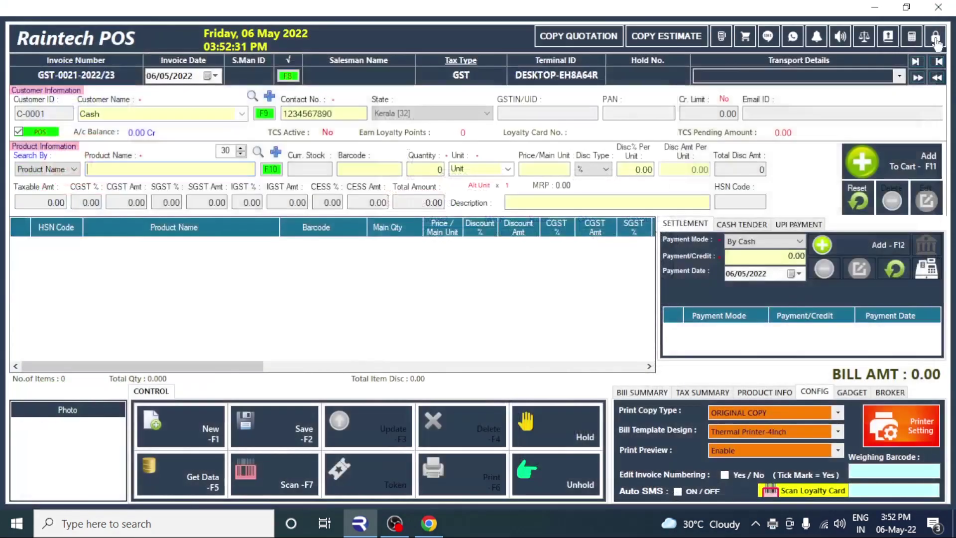